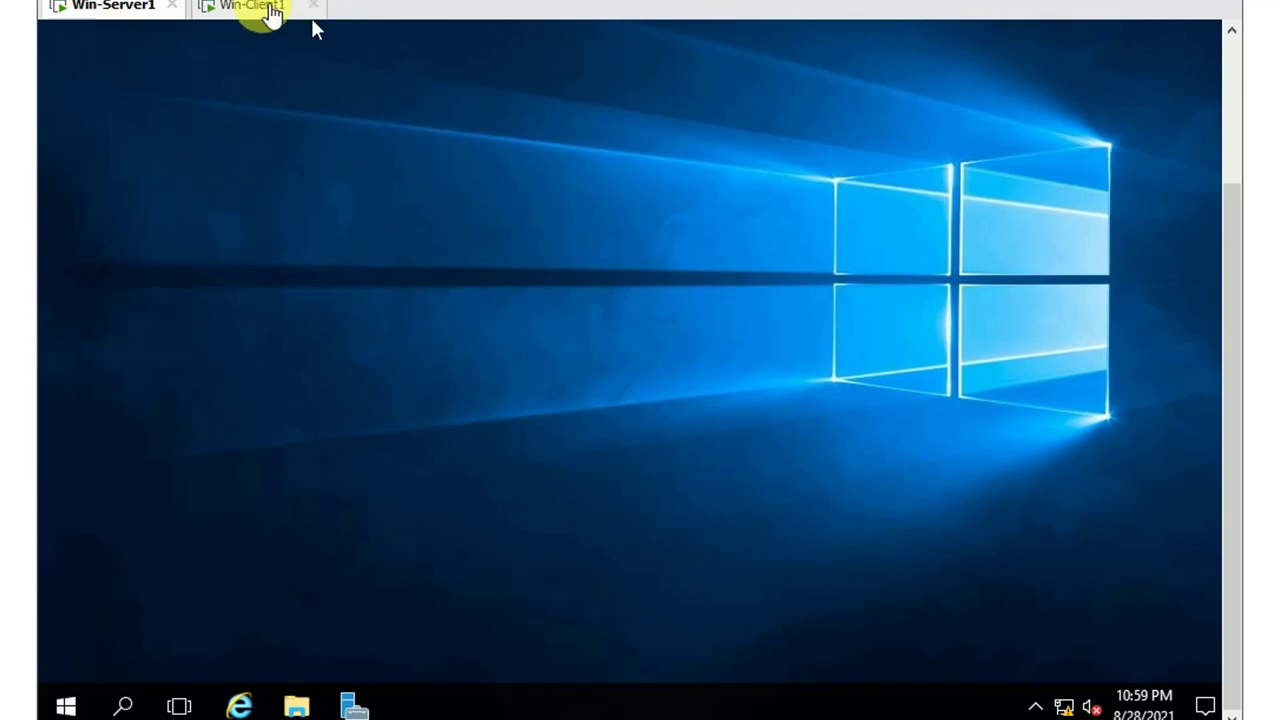
Look at the Win-Client1 virtual machine's desktop and return to Win-Server1
{"action": "left_click", "coordinate": [270, 8]}
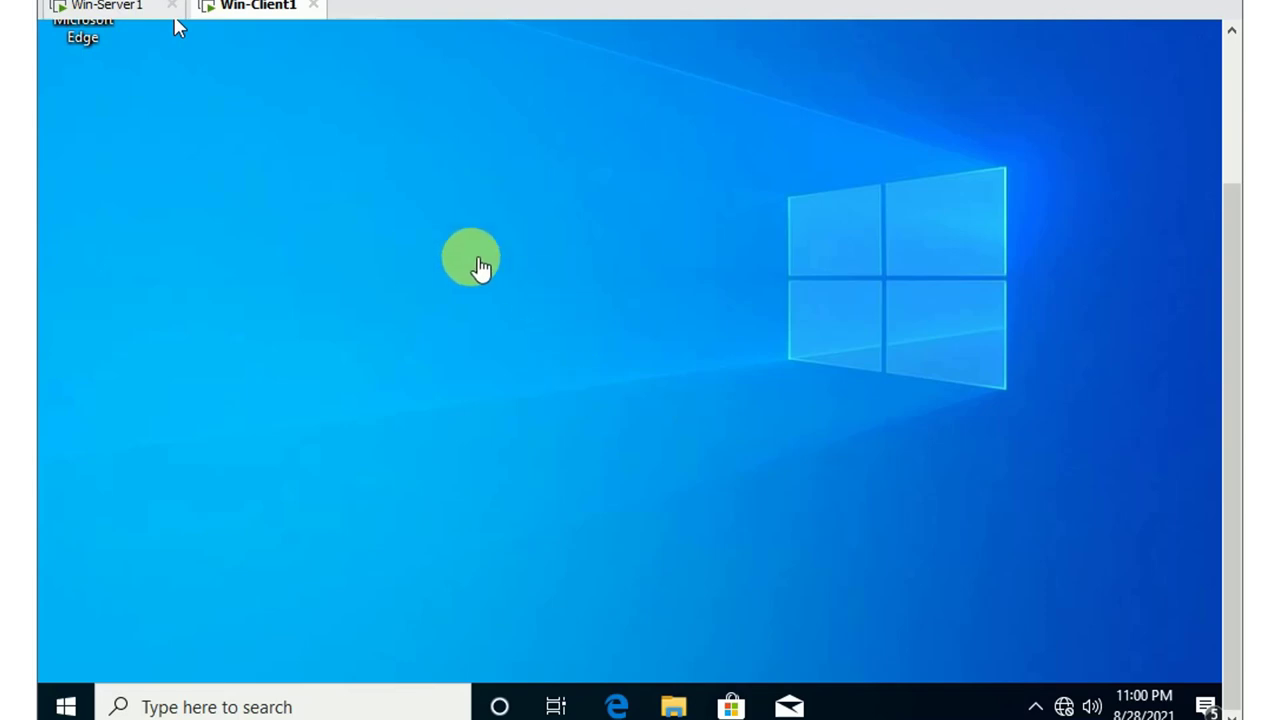
{"action": "left_click", "coordinate": [108, 6]}
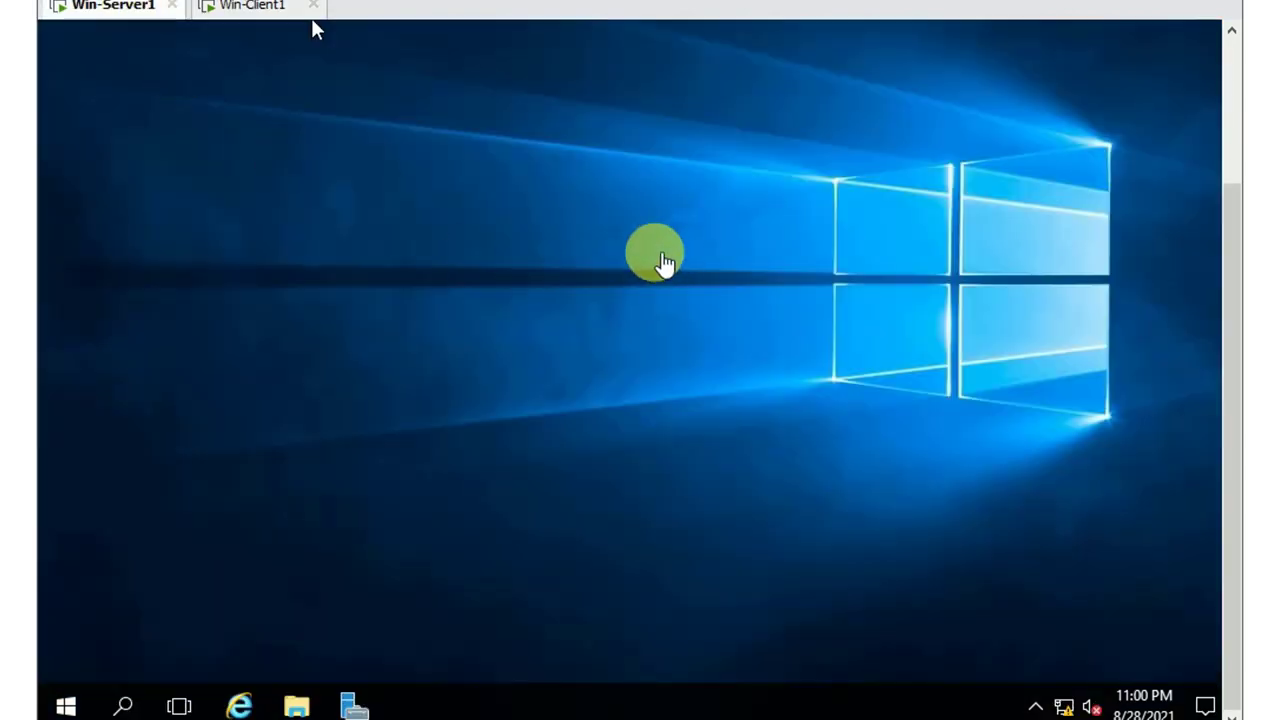
{"action": "left_click_drag", "start_coordinate": [1234, 271], "coordinate": [1220, 300]}
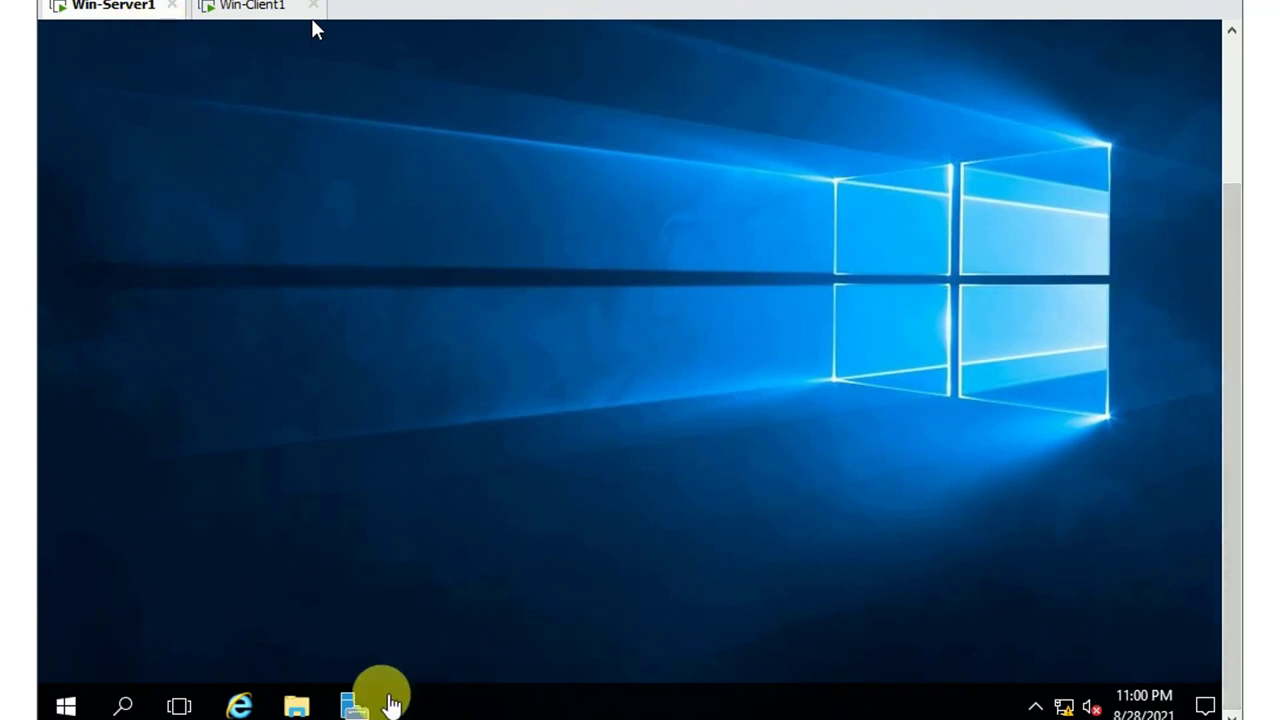
Launch Server Manager on Win-Server1 and open the Group Policy Management console from it
{"action": "left_click", "coordinate": [355, 705]}
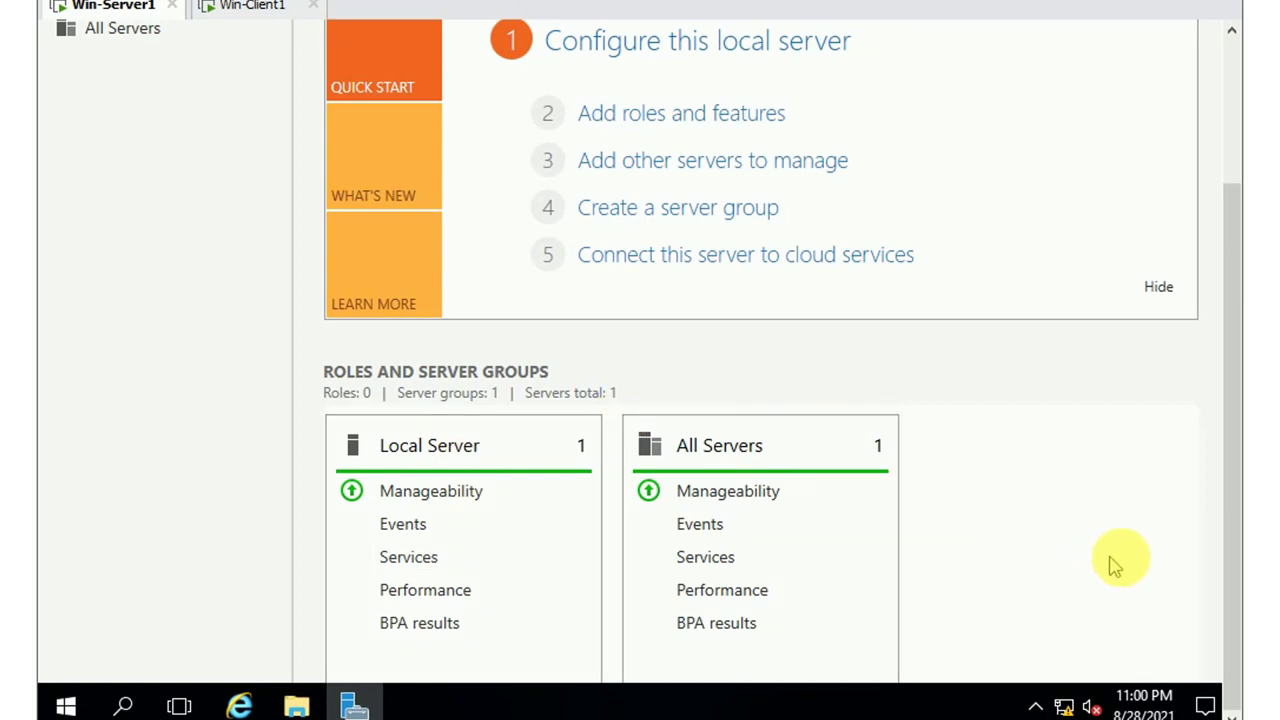
{"action": "left_click_drag", "start_coordinate": [1232, 563], "coordinate": [1234, 391]}
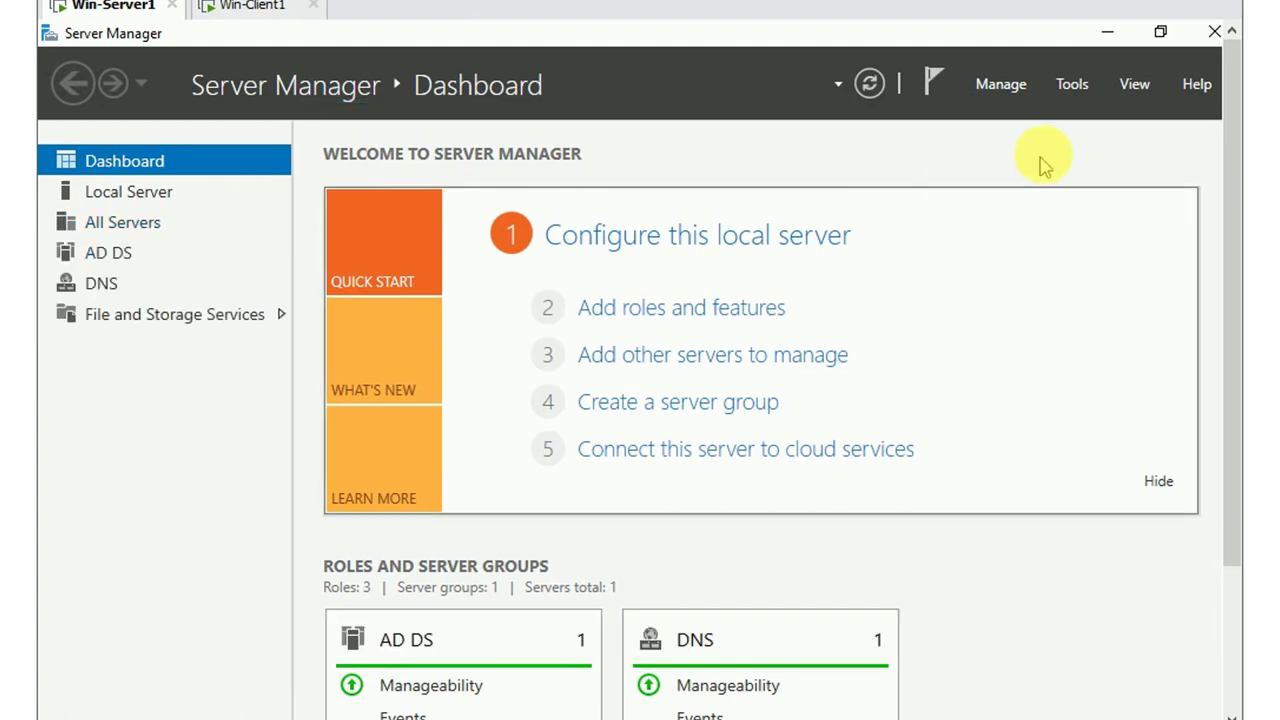
{"action": "left_click", "coordinate": [1072, 85]}
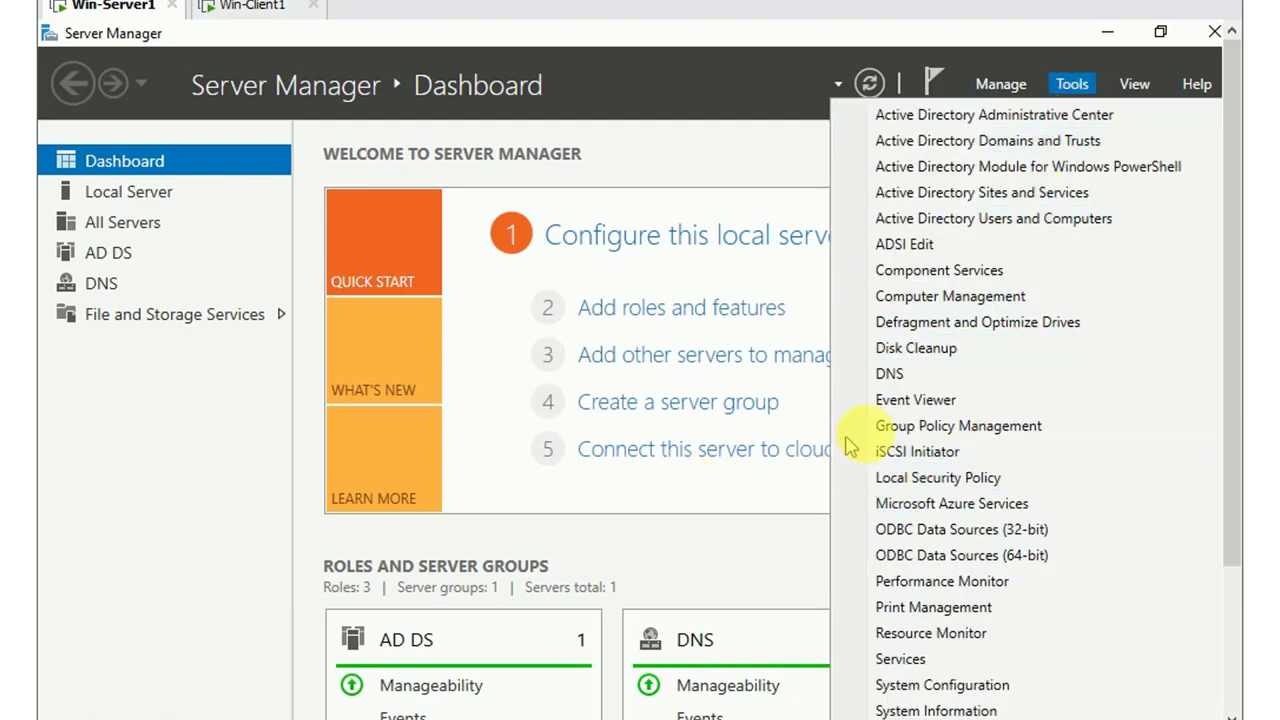
{"action": "left_click", "coordinate": [950, 427]}
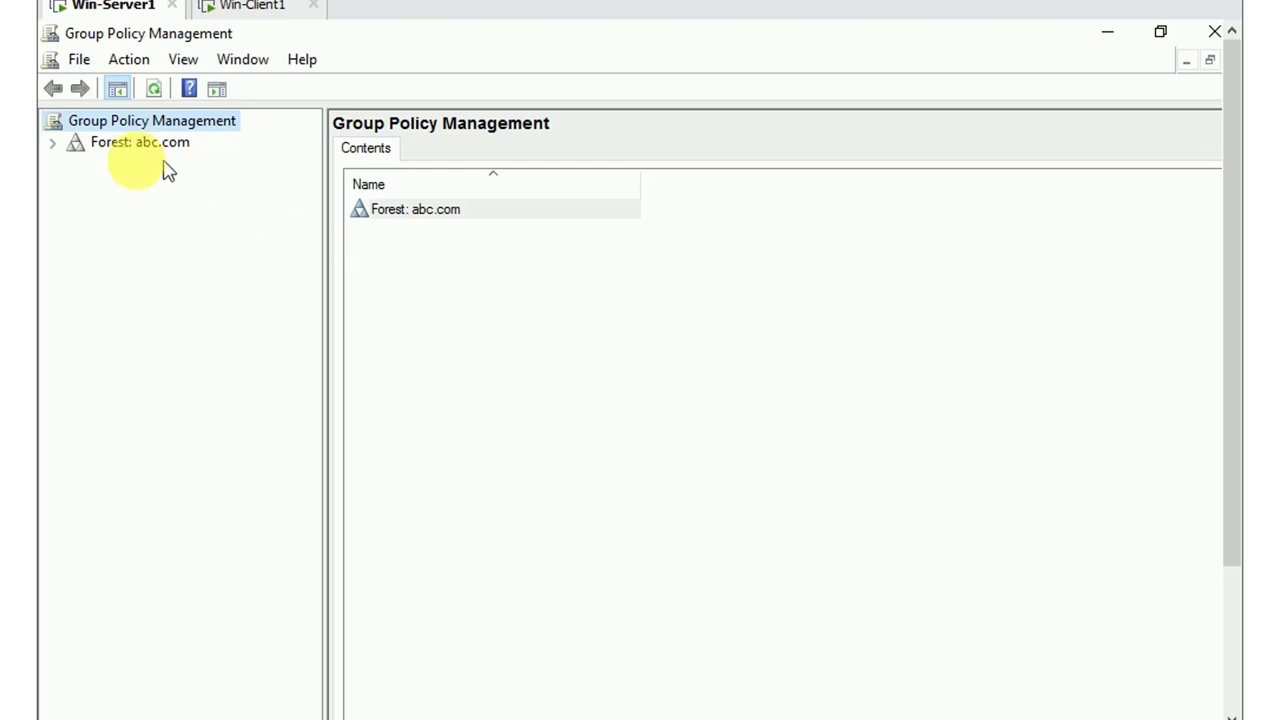
Expand the abc.com forest in the console tree down to the contents of the abc.com domain
{"action": "left_click", "coordinate": [53, 145]}
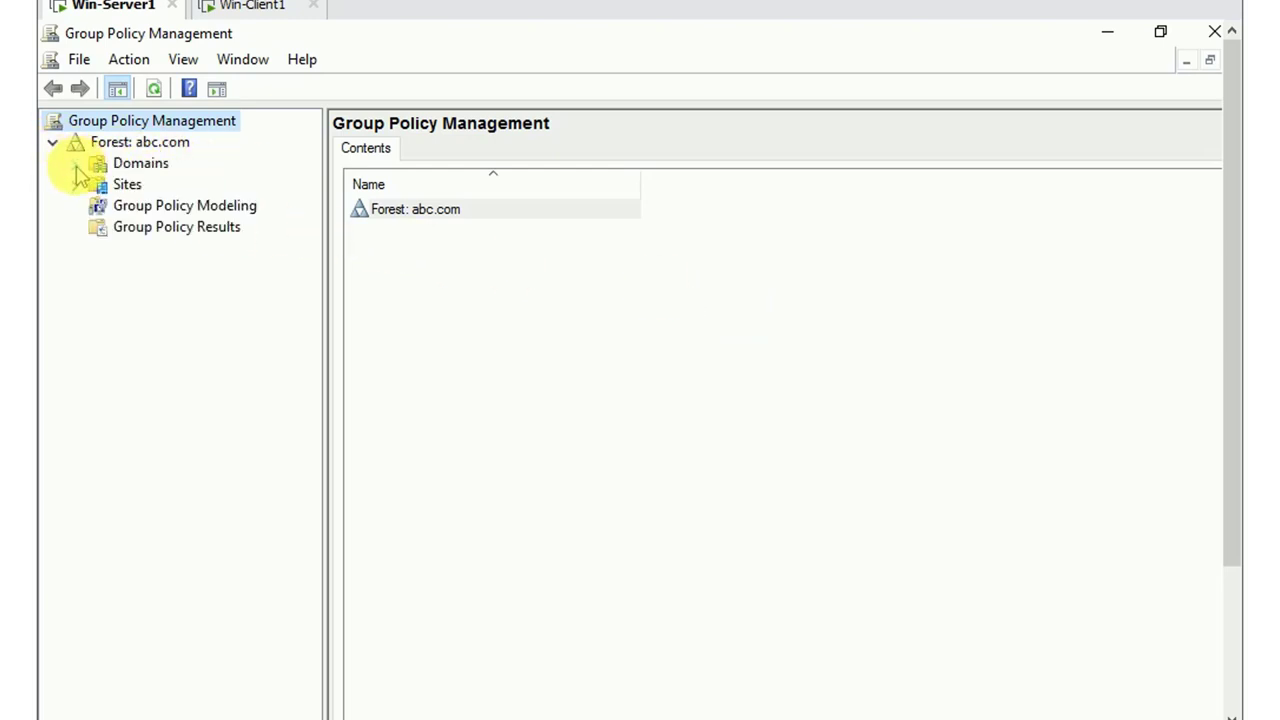
{"action": "left_click", "coordinate": [76, 164]}
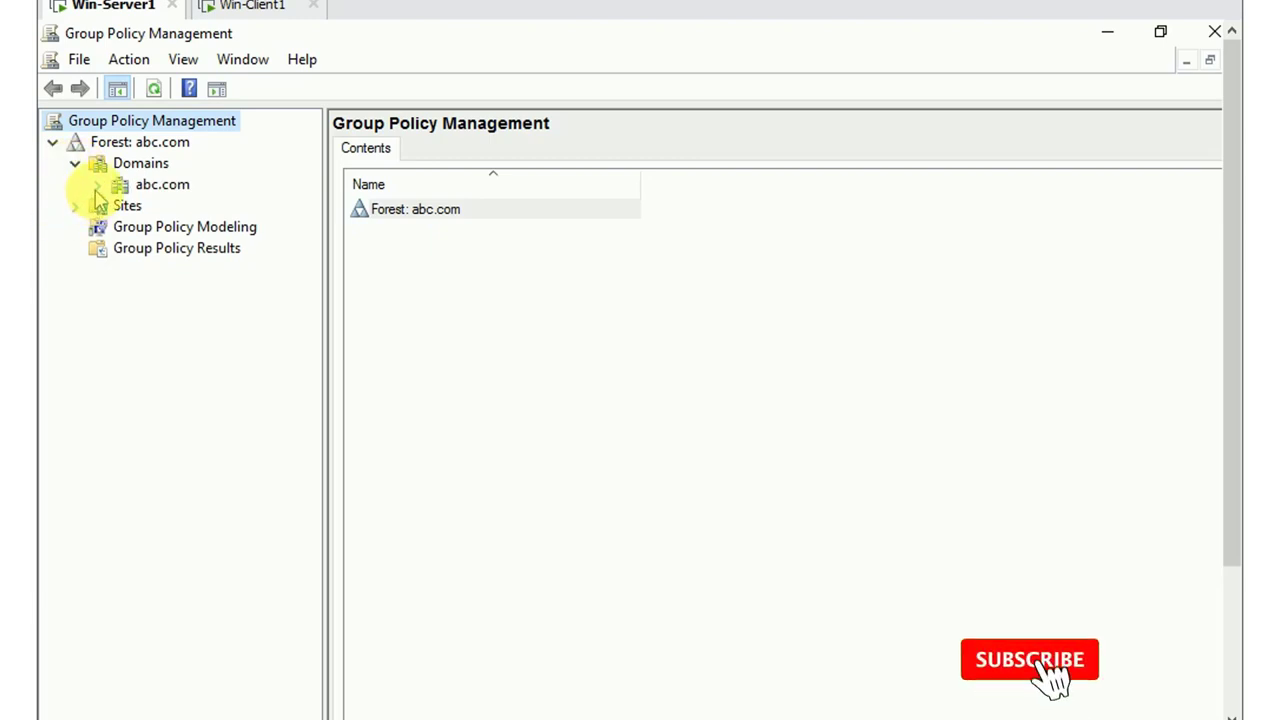
{"action": "left_click", "coordinate": [96, 187]}
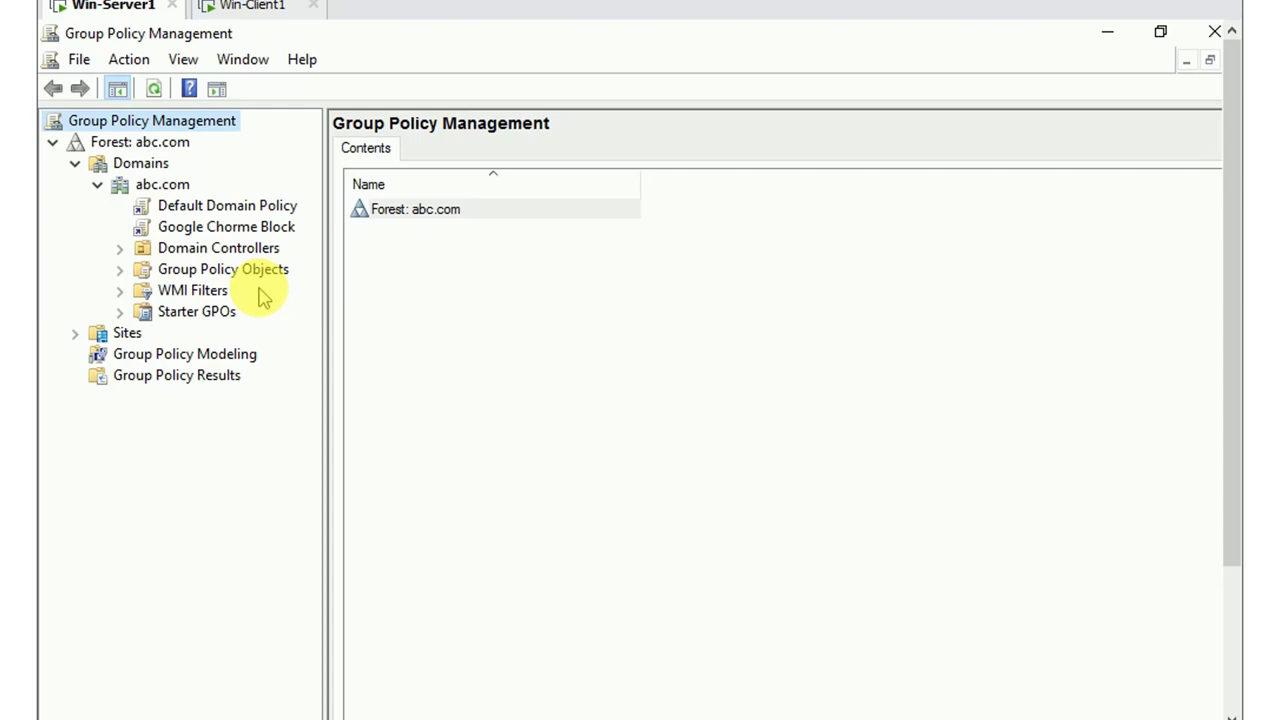
Create a GPO named "Control Panel Block" in the abc.com domain and link it there, without a source starter GPO
{"action": "right_click", "coordinate": [188, 186]}
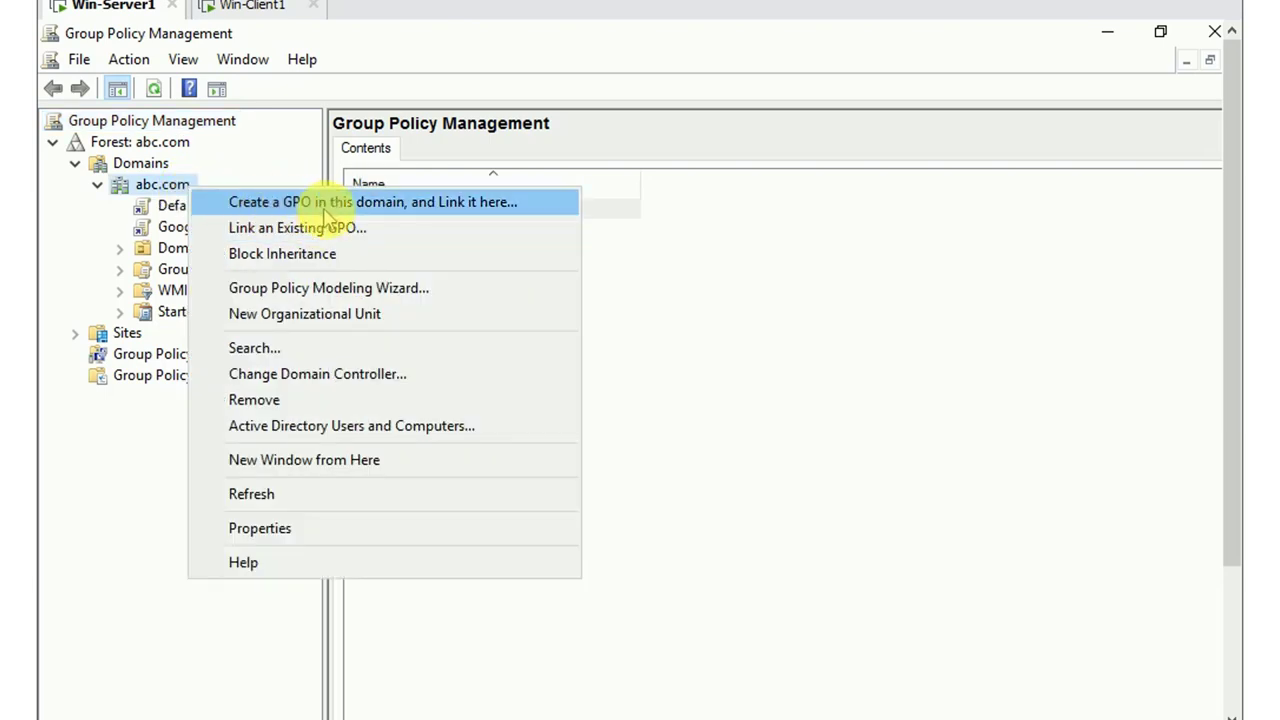
{"action": "left_click", "coordinate": [497, 210]}
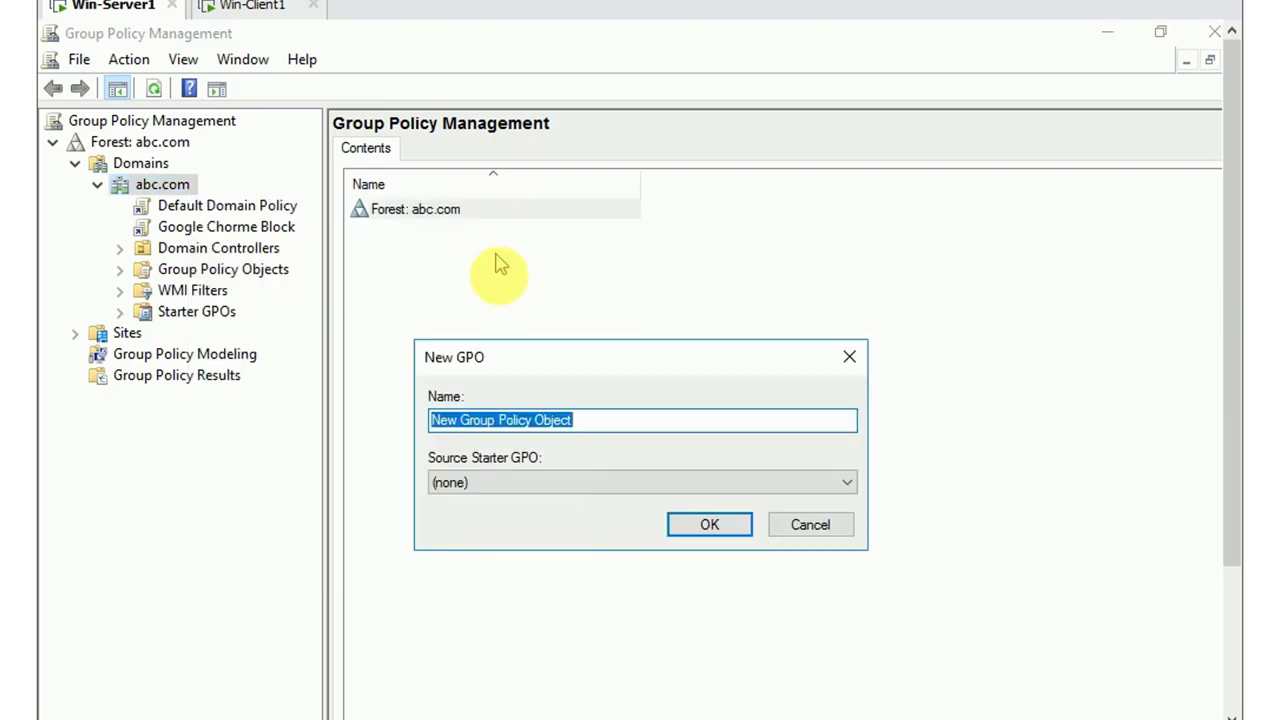
{"action": "left_click_drag", "start_coordinate": [585, 360], "coordinate": [586, 277]}
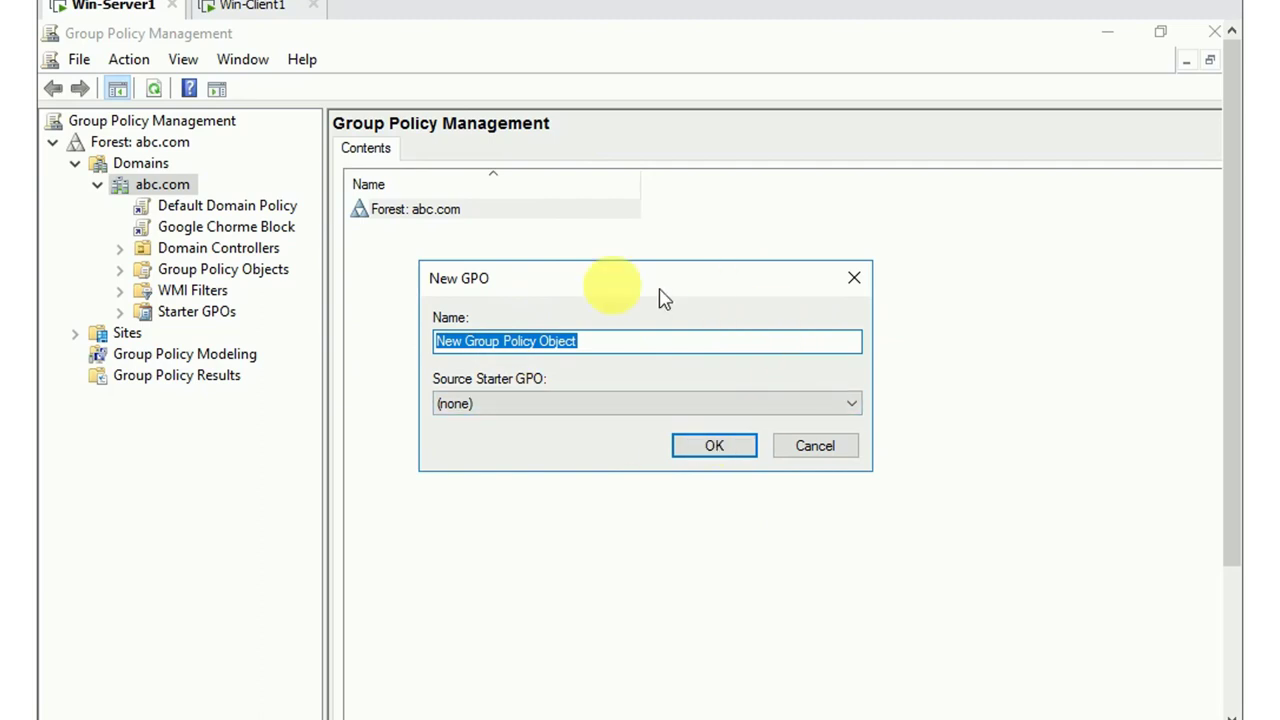
{"action": "left_click", "coordinate": [586, 342]}
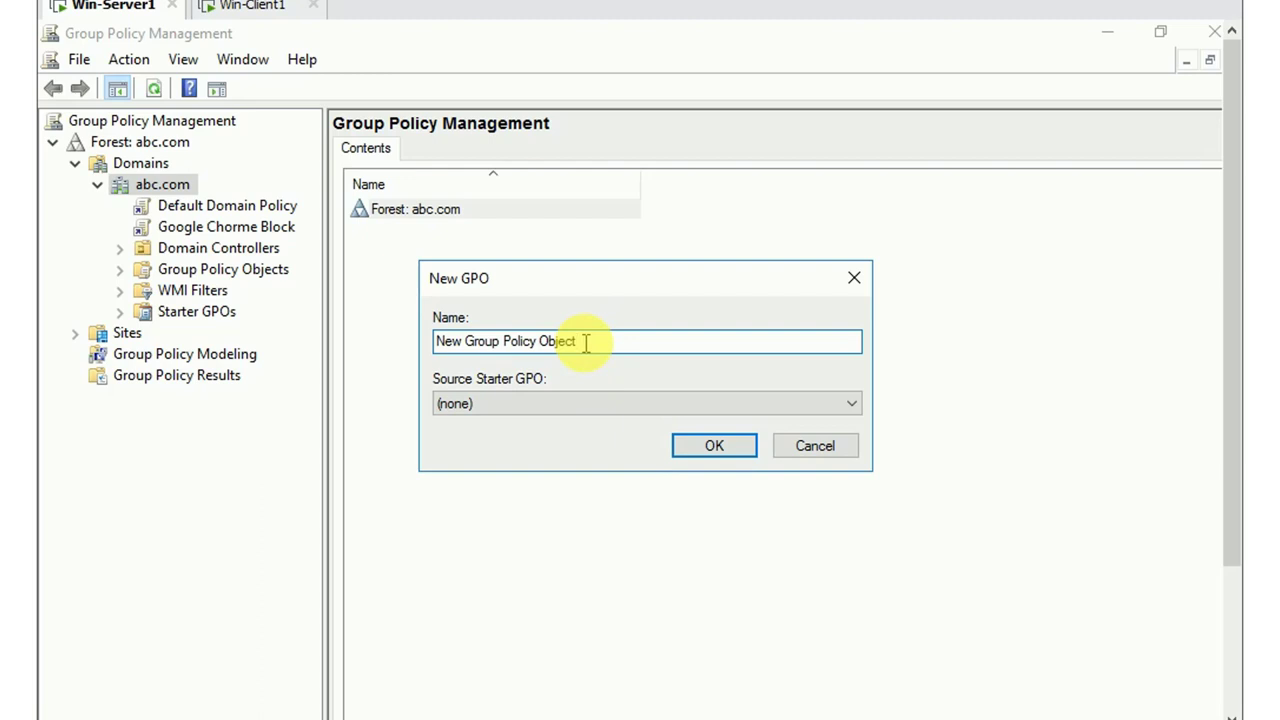
{"action": "key", "text": "BackSpace"}
{"action": "key", "text": "BackSpace"}
{"action": "key", "text": "BackSpace"}
{"action": "key", "text": "BackSpace"}
{"action": "key", "text": "BackSpace"}
{"action": "key", "text": "BackSpace"}
{"action": "key", "text": "BackSpace"}
{"action": "key", "text": "BackSpace"}
{"action": "key", "text": "BackSpace"}
{"action": "key", "text": "BackSpace"}
{"action": "key", "text": "BackSpace"}
{"action": "key", "text": "BackSpace"}
{"action": "key", "text": "BackSpace"}
{"action": "key", "text": "BackSpace"}
{"action": "key", "text": "BackSpace"}
{"action": "key", "text": "BackSpace"}
{"action": "key", "text": "BackSpace"}
{"action": "key", "text": "BackSpace"}
{"action": "key", "text": "BackSpace"}
{"action": "key", "text": "BackSpace"}
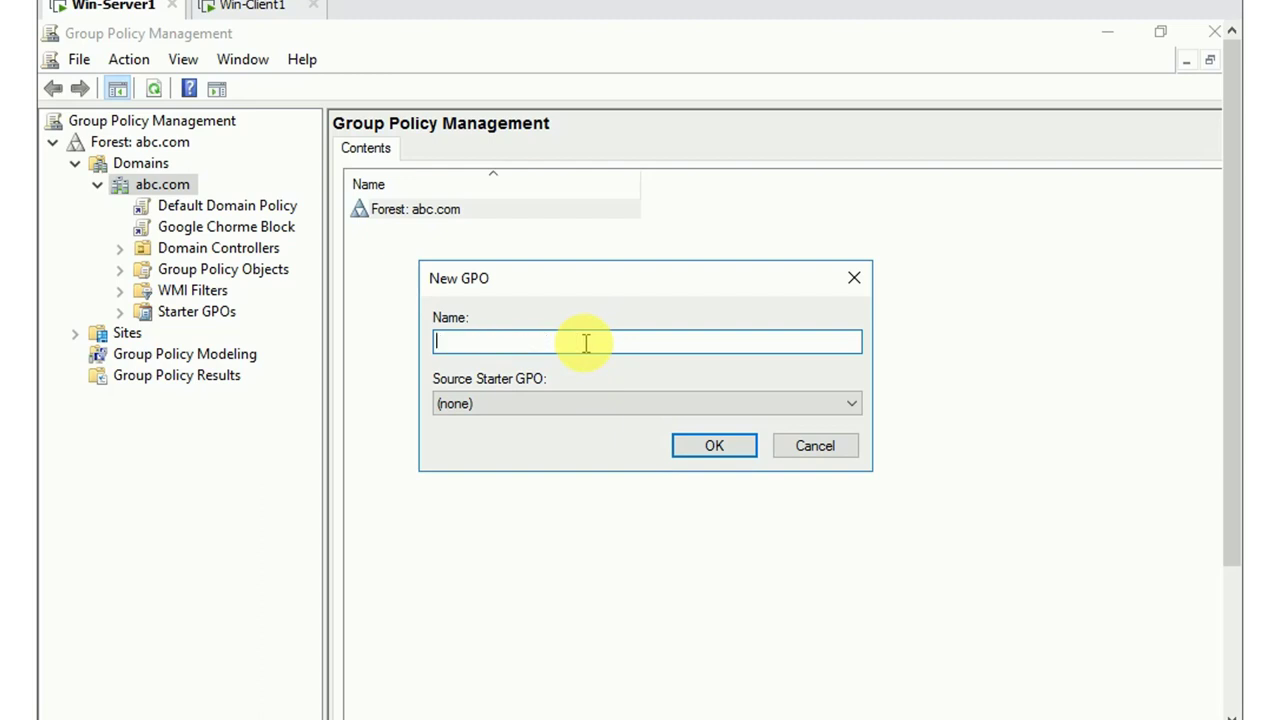
{"action": "type", "text": "C"}
{"action": "type", "text": "ontrol"}
{"action": "type", "text": " Pa"}
{"action": "type", "text": "nnel"}
{"action": "key", "text": "BackSpace"}
{"action": "key", "text": "BackSpace"}
{"action": "key", "text": "BackSpace"}
{"action": "key", "text": "BackSpace"}
{"action": "type", "text": "el Block"}
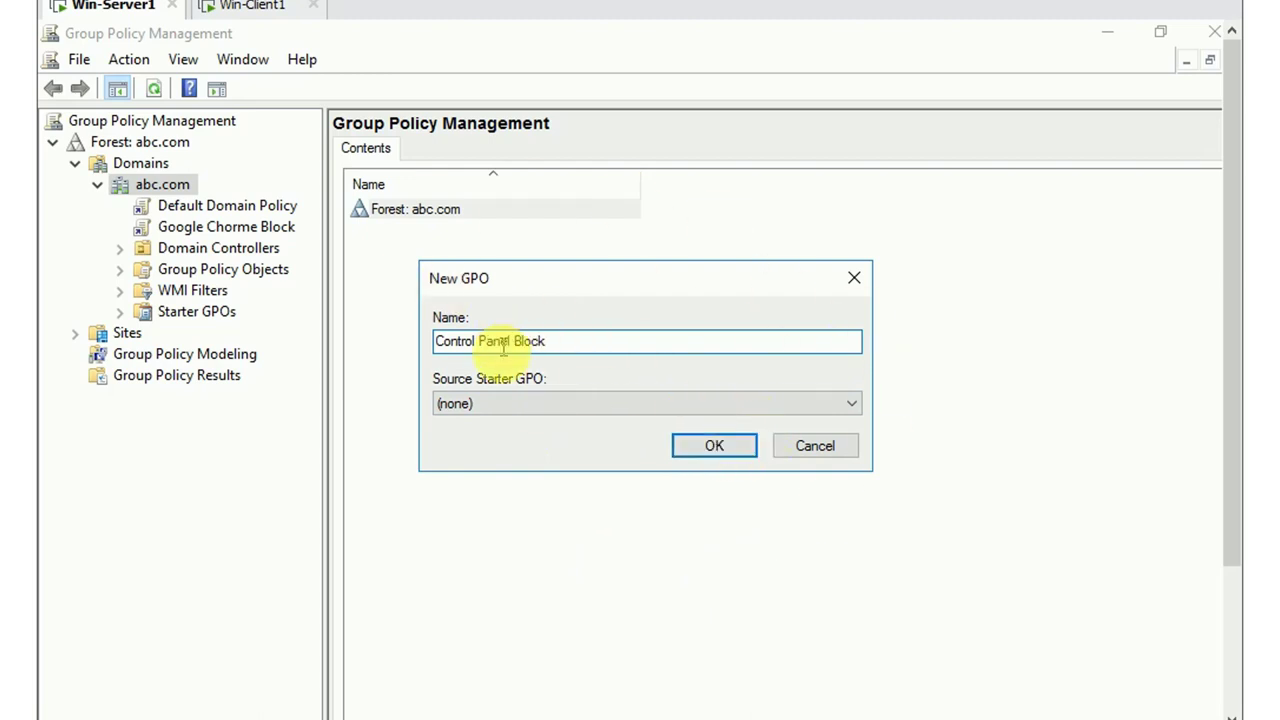
{"action": "left_click", "coordinate": [714, 446]}
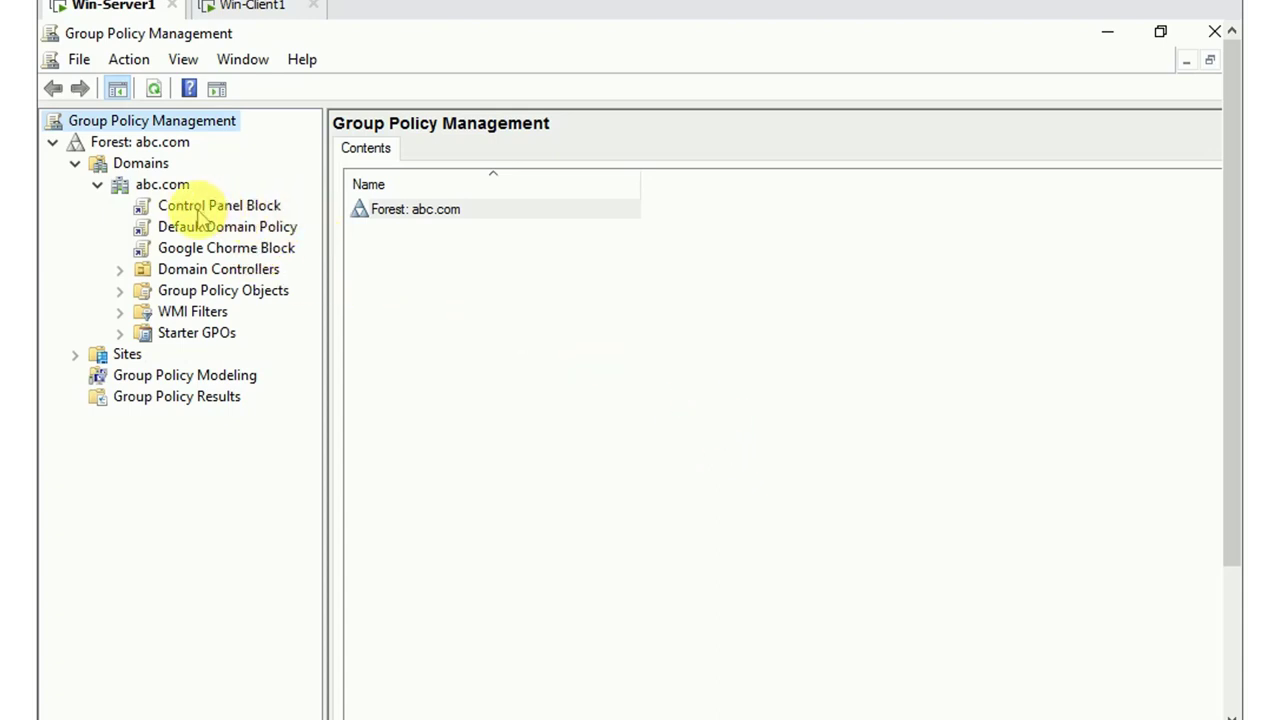
Open the Control Panel Block GPO for editing and maximize its editor window
{"action": "right_click", "coordinate": [279, 214]}
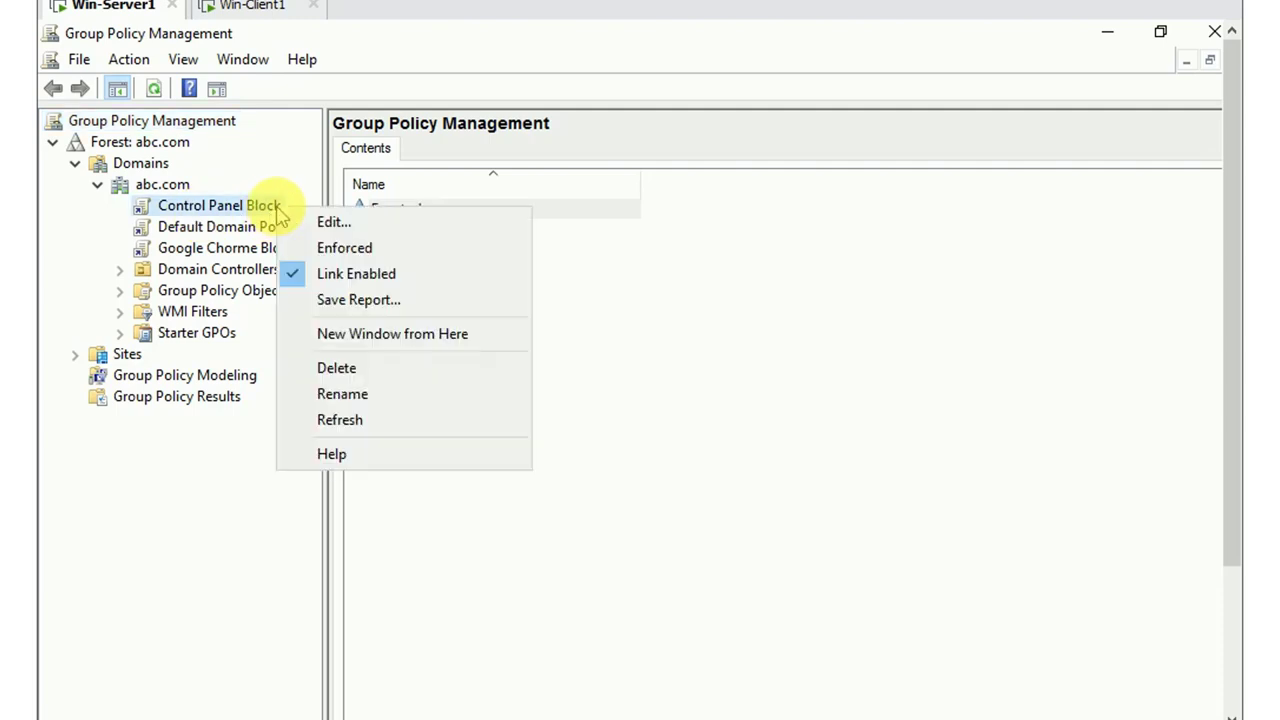
{"action": "left_click", "coordinate": [390, 222]}
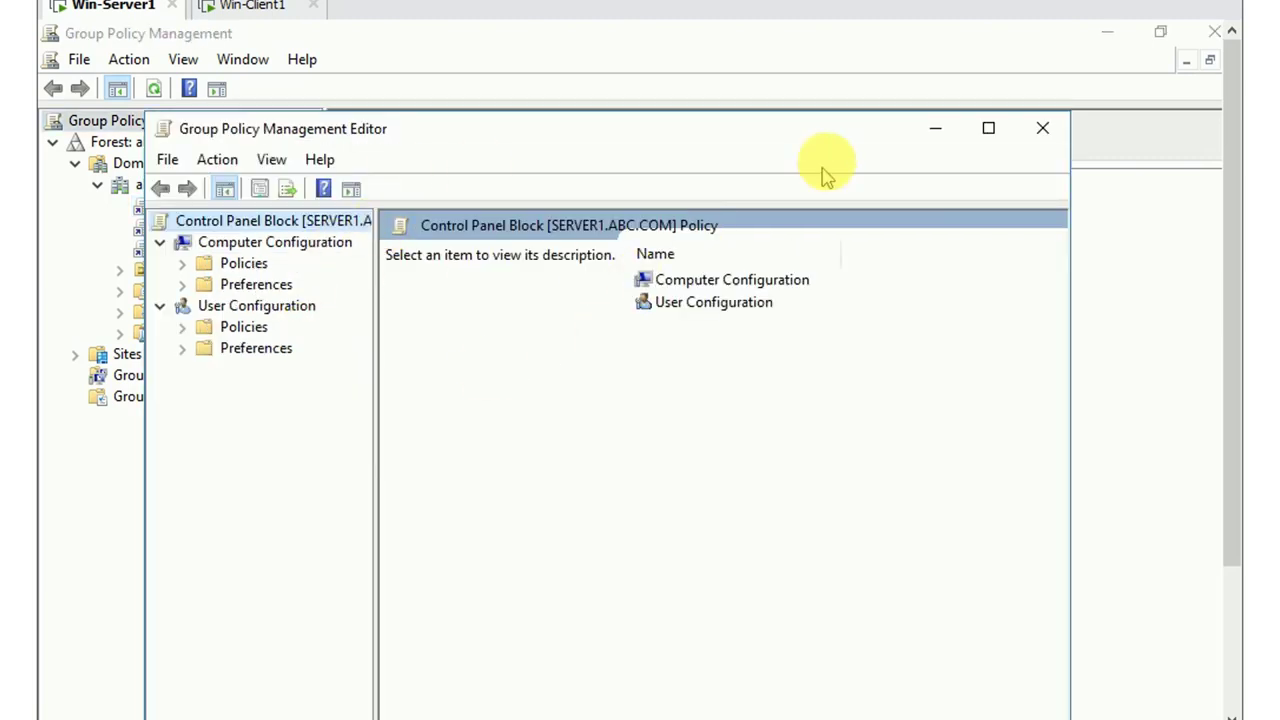
{"action": "left_click", "coordinate": [988, 130]}
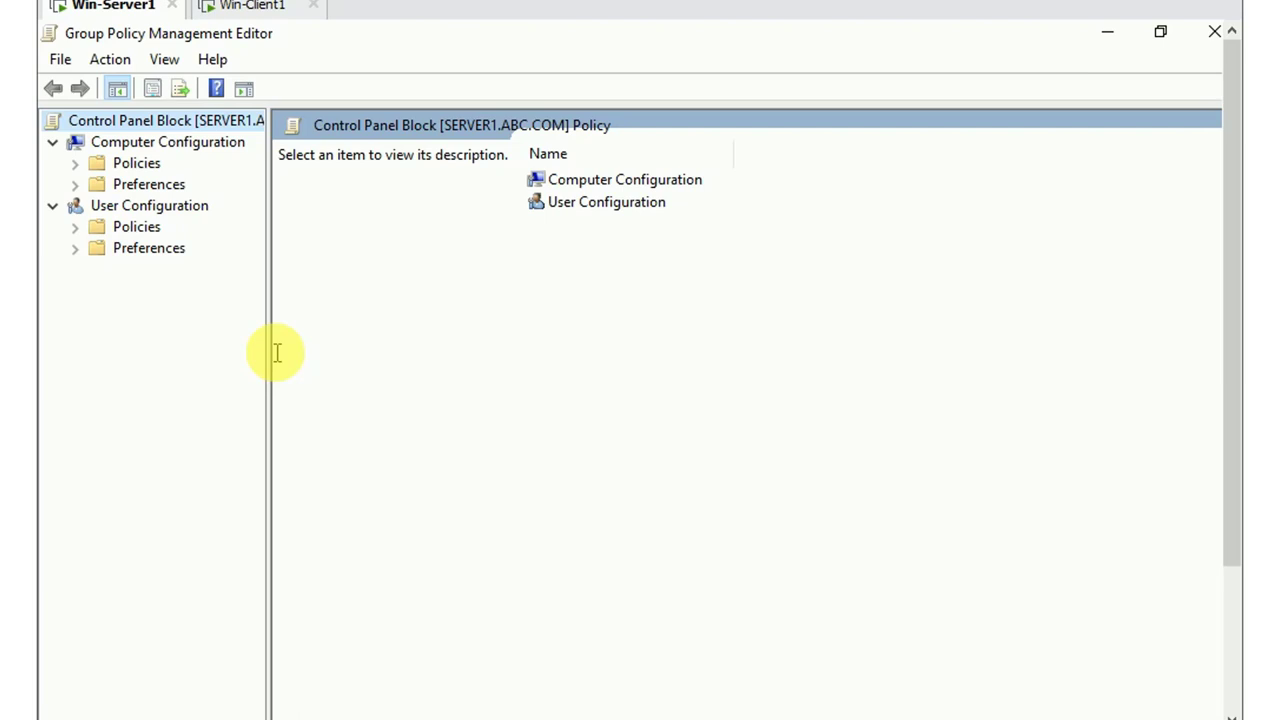
Open the Control Panel folder of the Administrative Templates under the User Configuration policies, widening the tree pane to read the names
{"action": "left_click", "coordinate": [74, 227]}
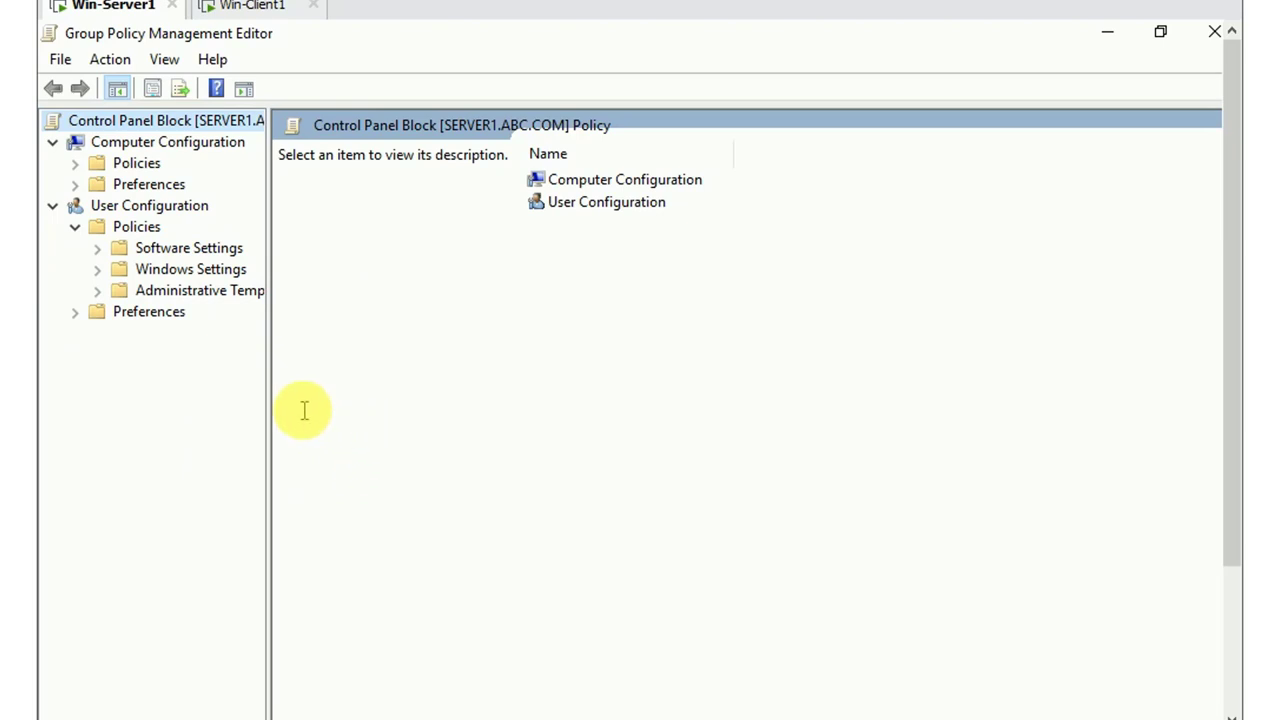
{"action": "left_click", "coordinate": [97, 290]}
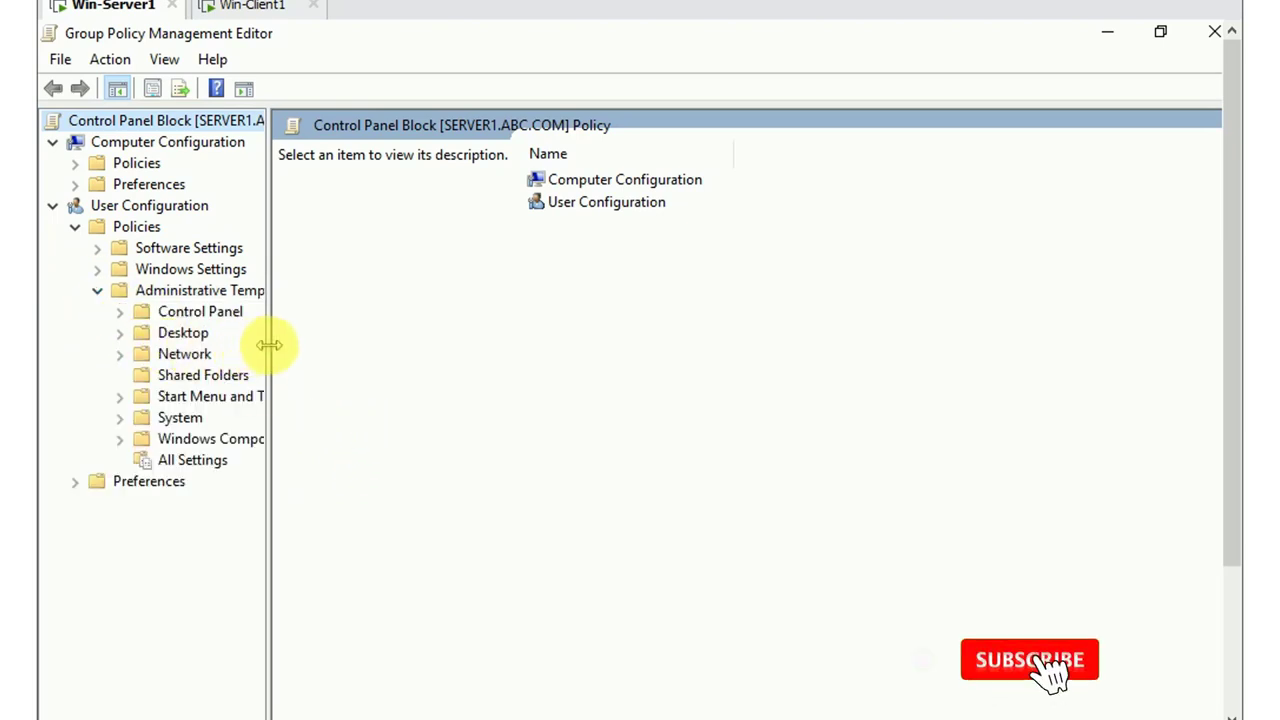
{"action": "left_click_drag", "start_coordinate": [270, 345], "coordinate": [341, 346]}
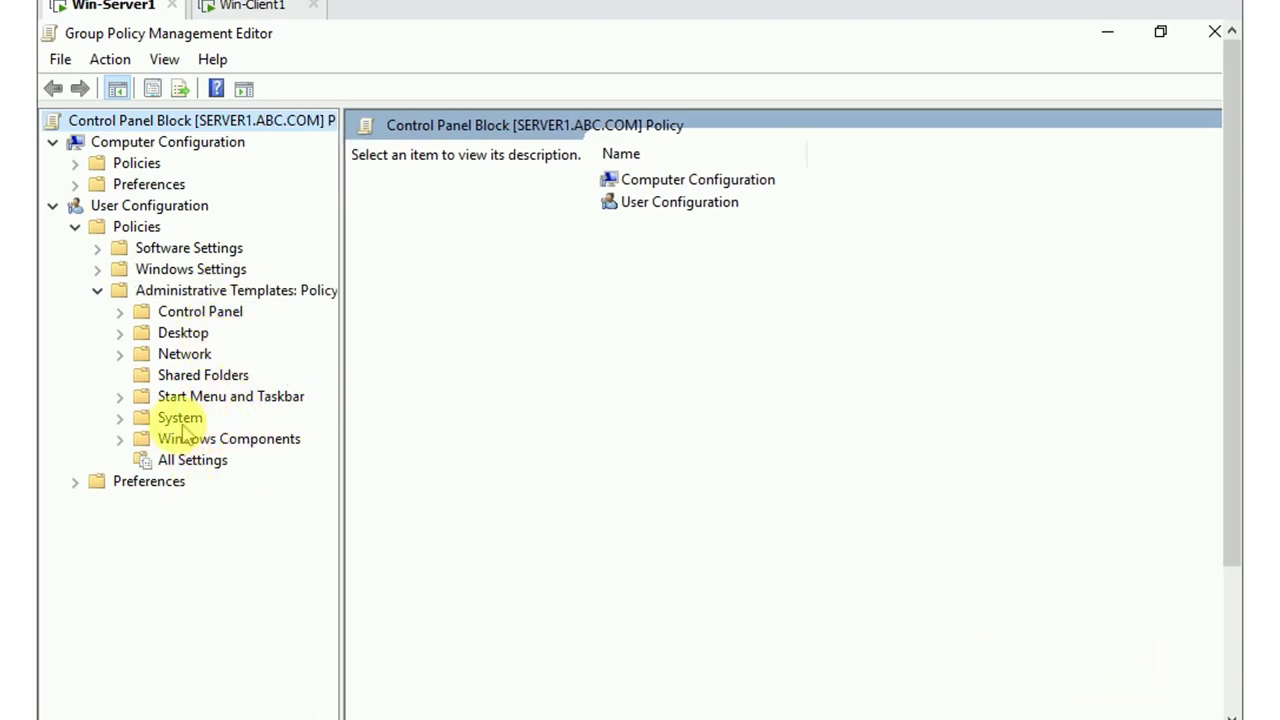
{"action": "left_click", "coordinate": [120, 418]}
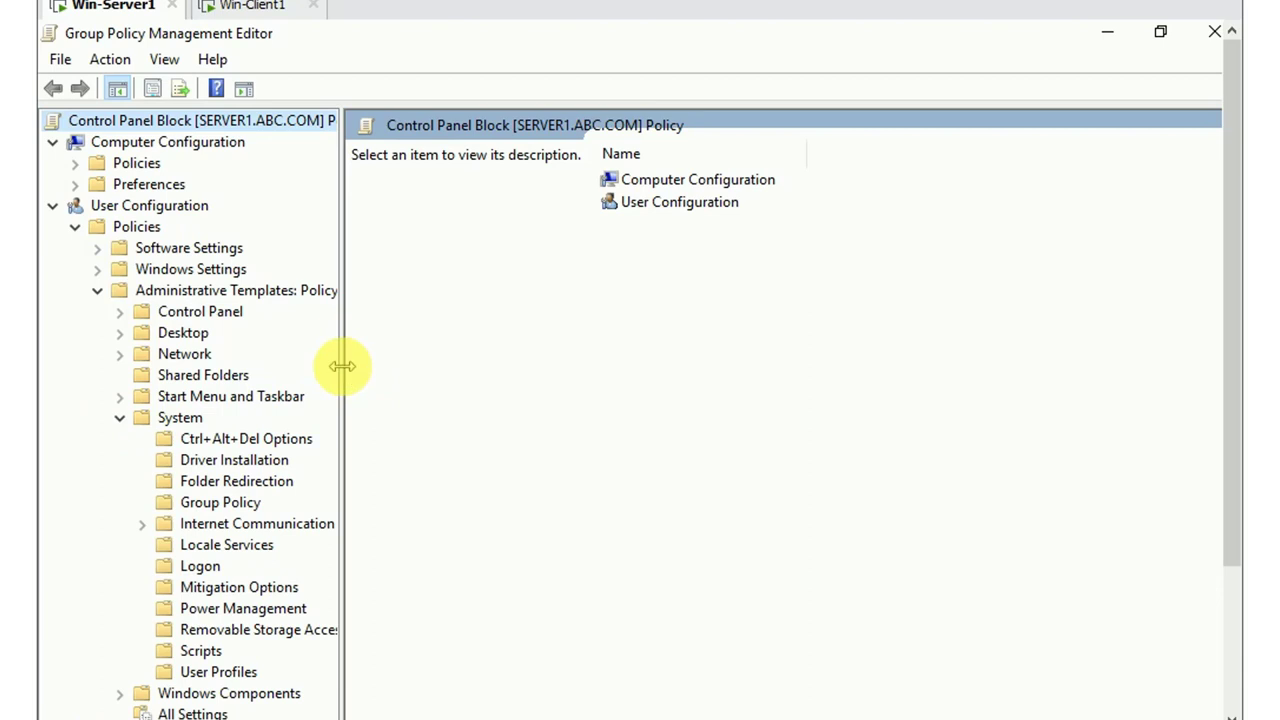
{"action": "left_click_drag", "start_coordinate": [343, 365], "coordinate": [312, 361]}
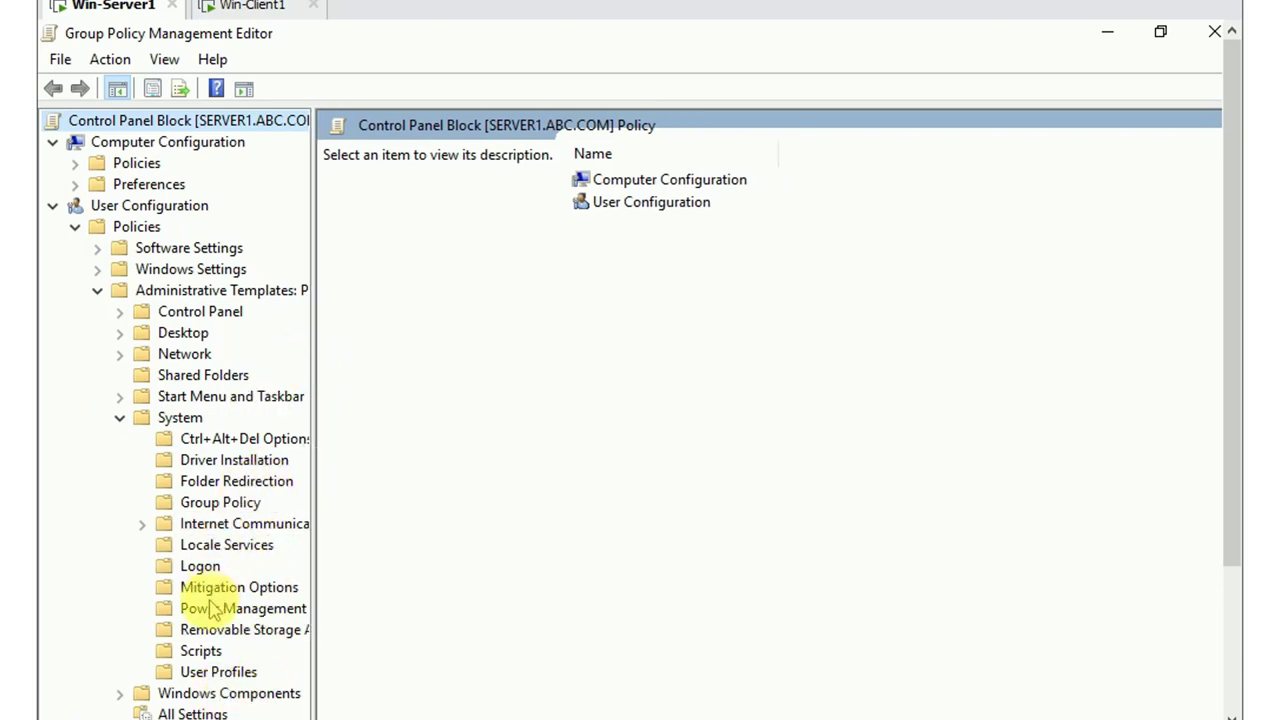
{"action": "left_click", "coordinate": [121, 420]}
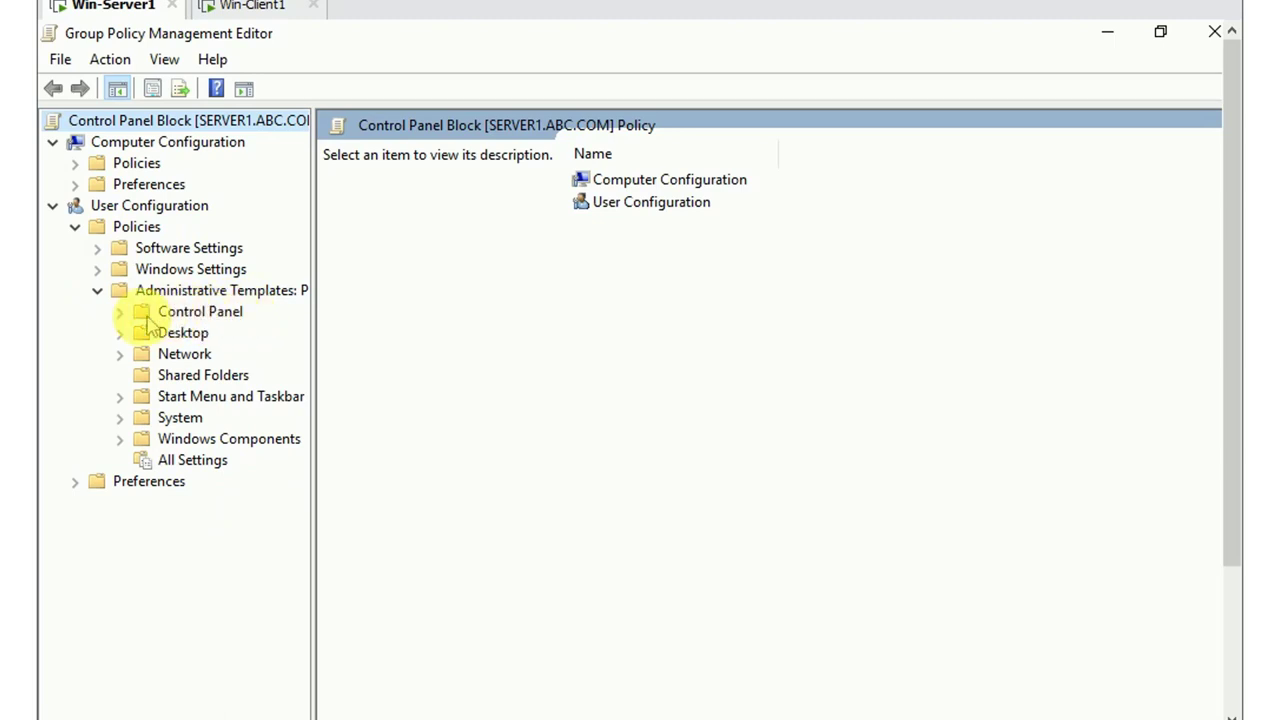
{"action": "double_click", "coordinate": [220, 316]}
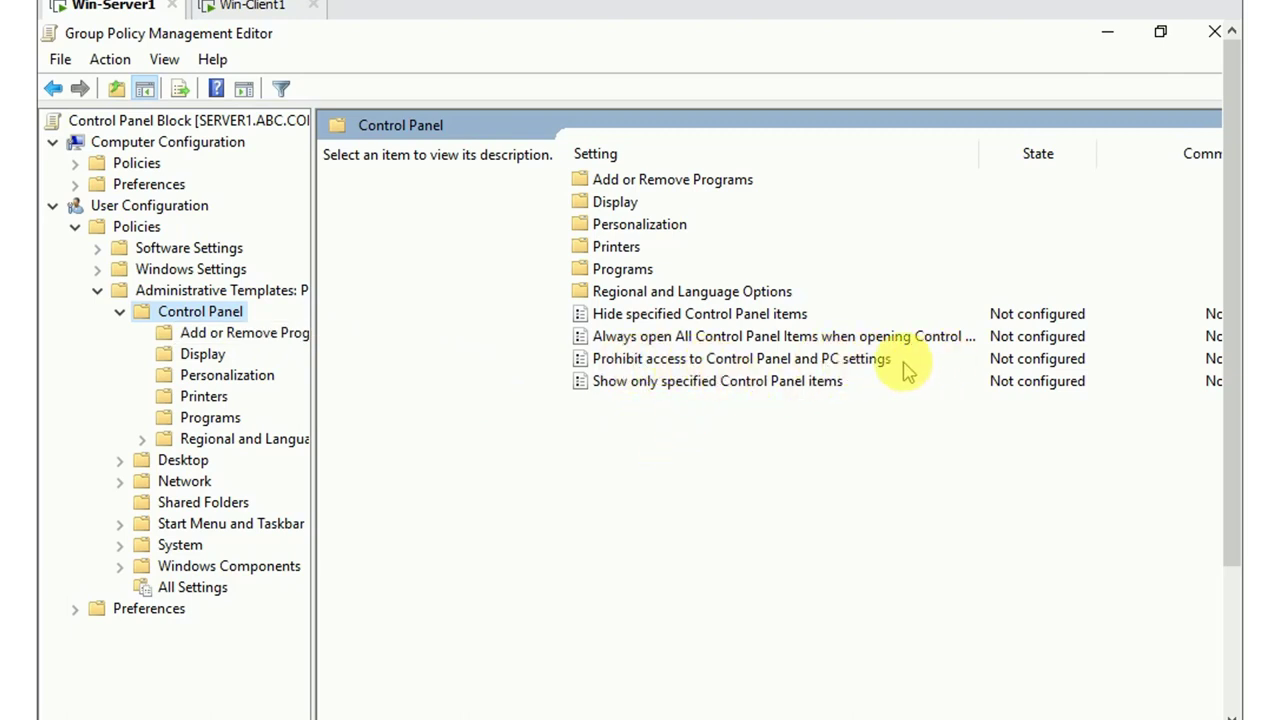
Set the "Prohibit access to Control Panel and PC settings" policy to Enabled, apply it, and close the policy editor
{"action": "right_click", "coordinate": [961, 371]}
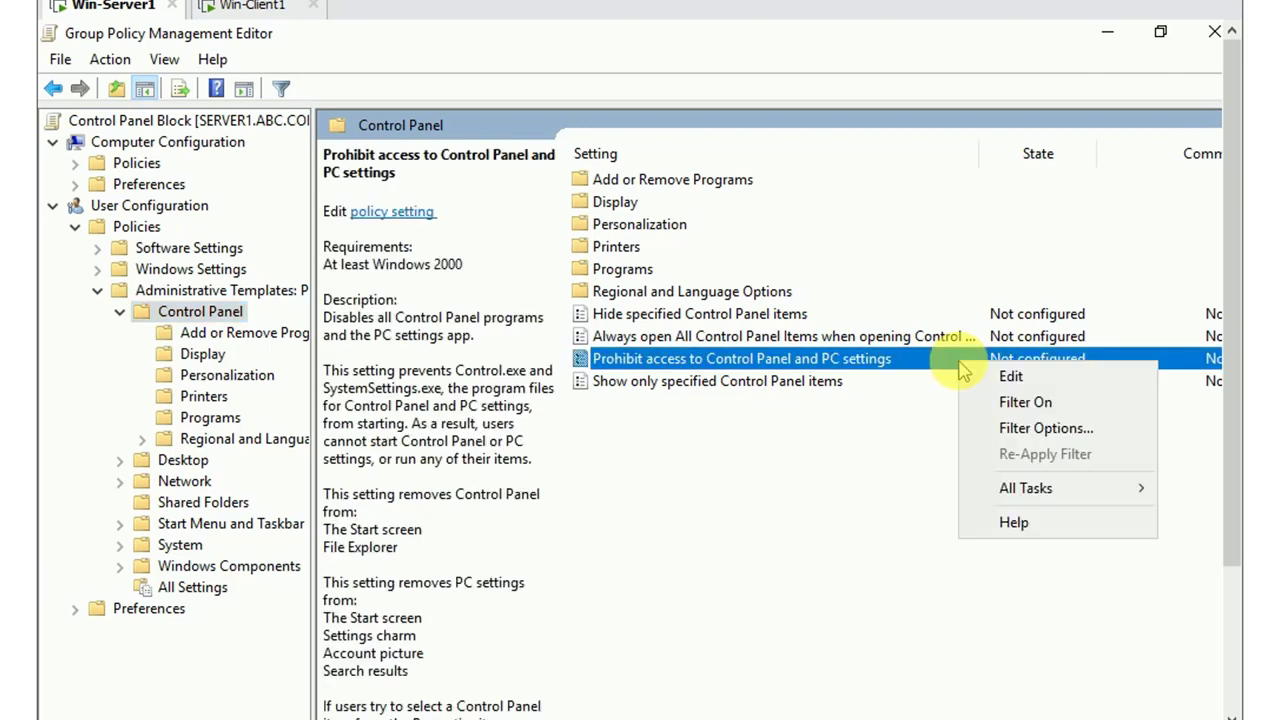
{"action": "left_click", "coordinate": [1024, 380]}
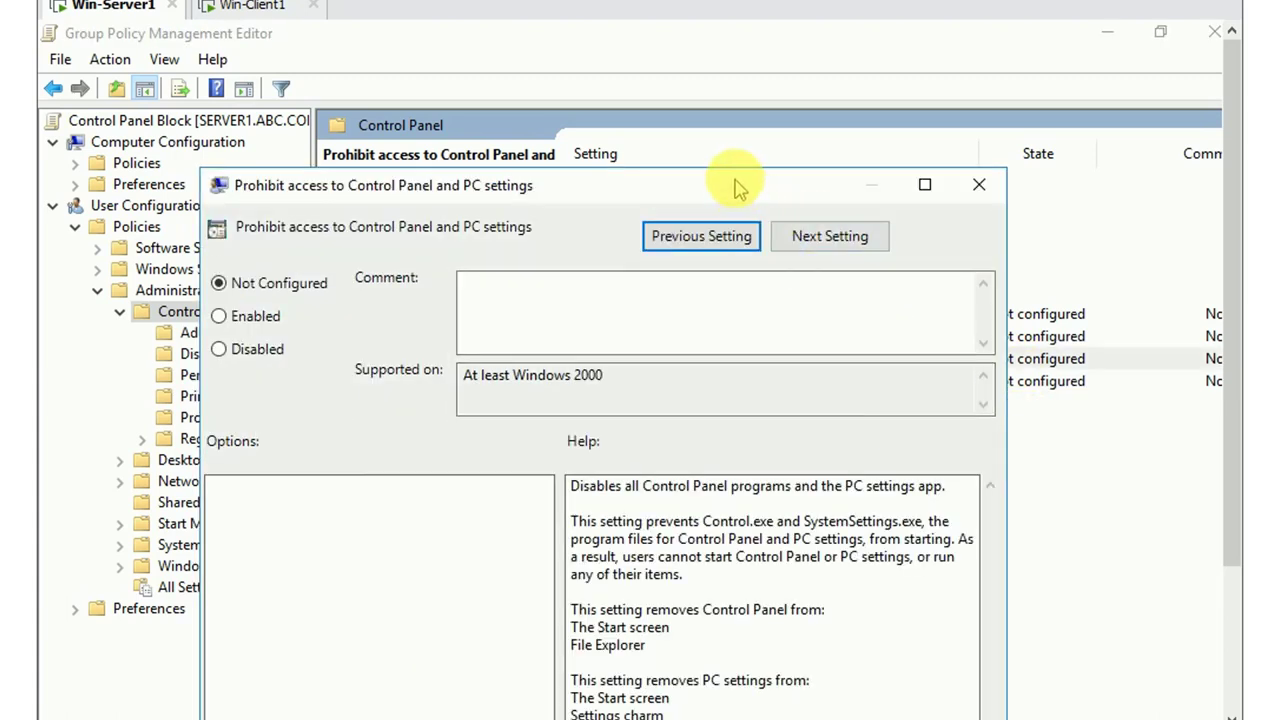
{"action": "left_click_drag", "start_coordinate": [737, 182], "coordinate": [720, 45]}
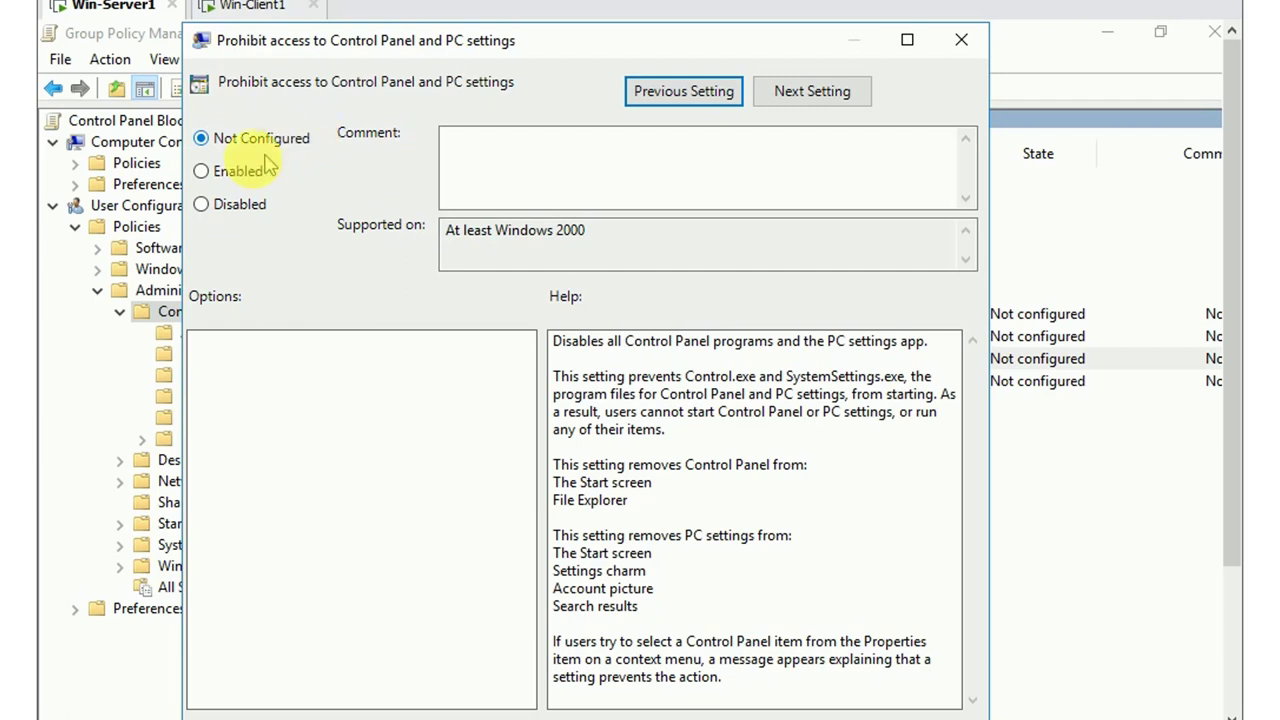
{"action": "left_click", "coordinate": [203, 173]}
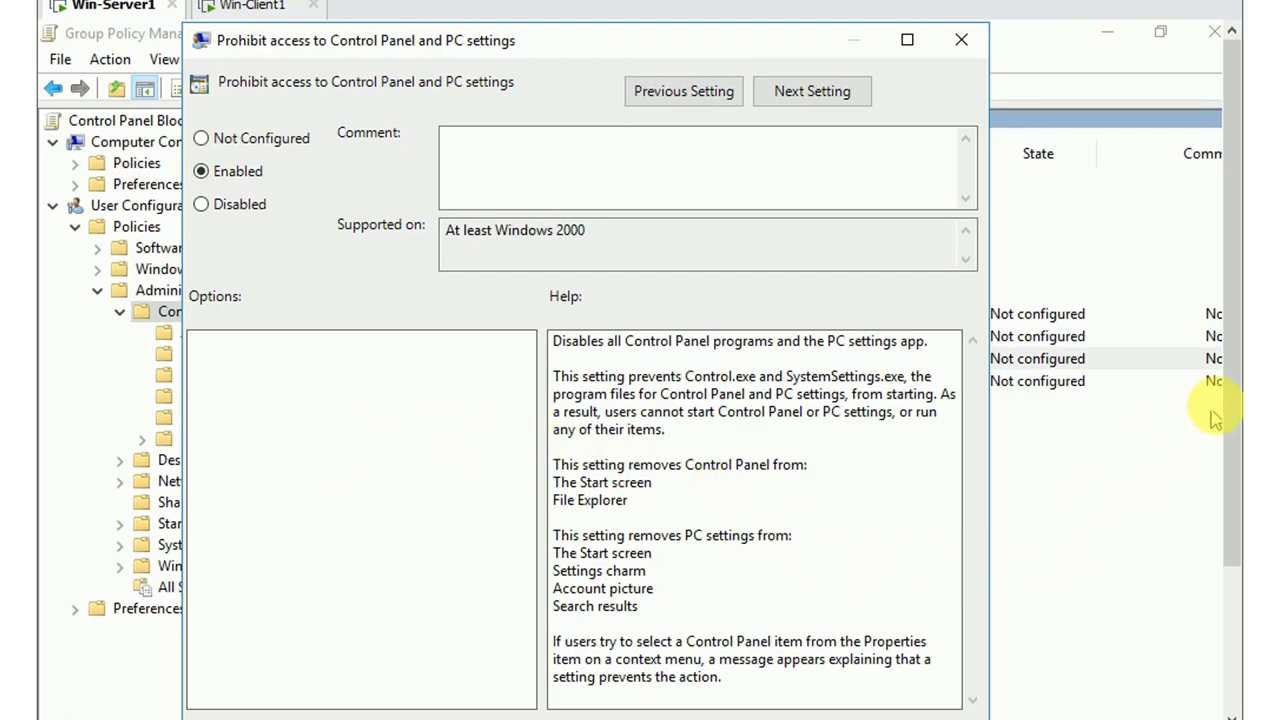
{"action": "scroll", "coordinate": [1226, 429], "scroll_direction": "down", "scroll_amount": 3}
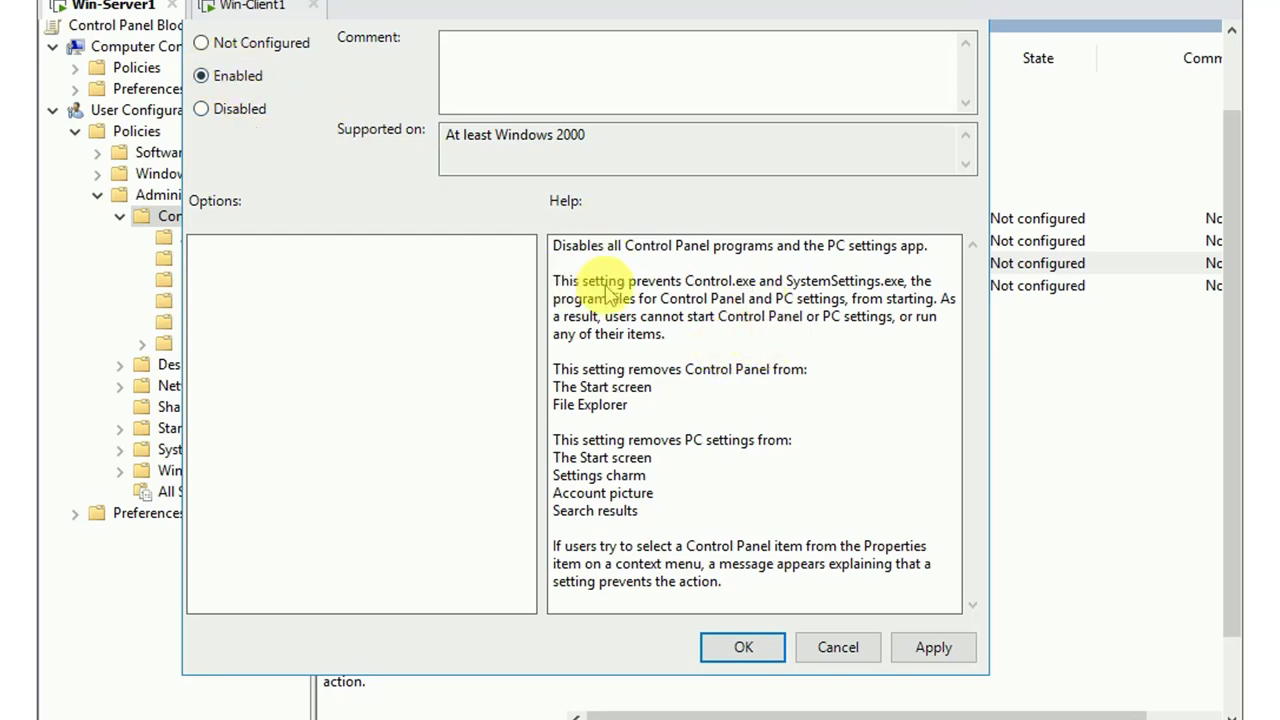
{"action": "left_click", "coordinate": [934, 648]}
{"action": "left_click", "coordinate": [735, 654]}
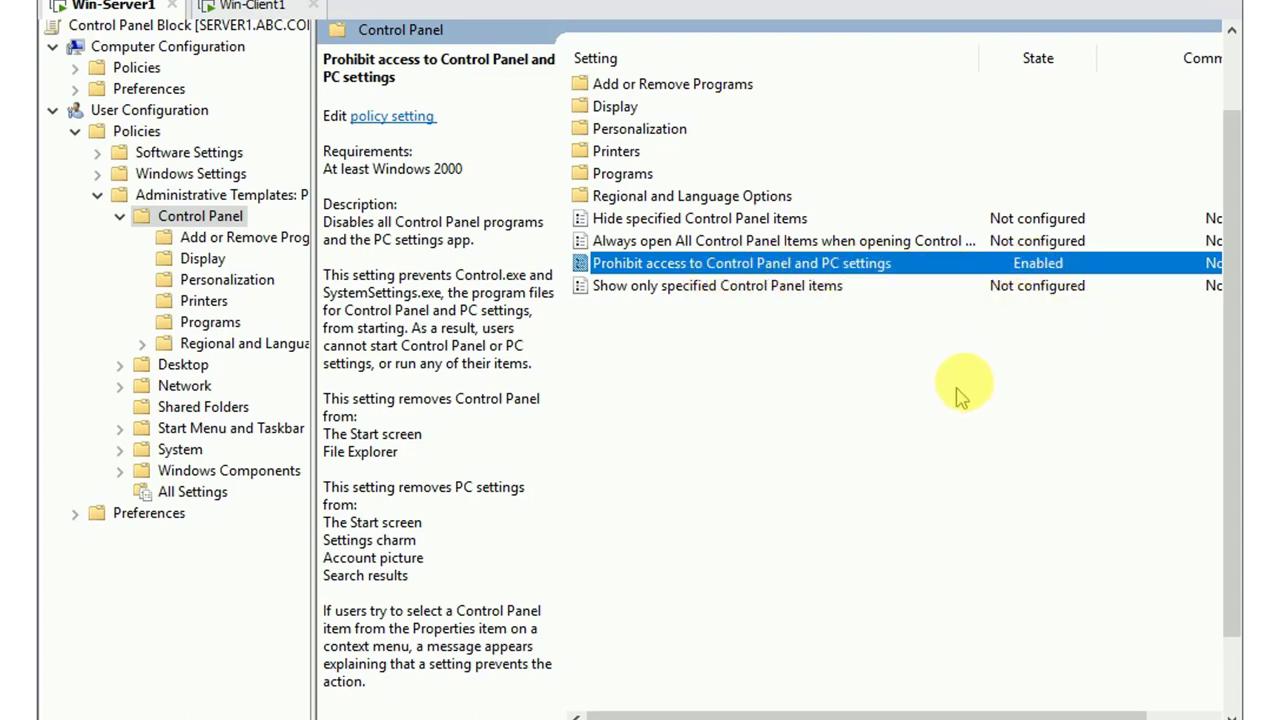
{"action": "left_click_drag", "start_coordinate": [1237, 334], "coordinate": [1240, 258]}
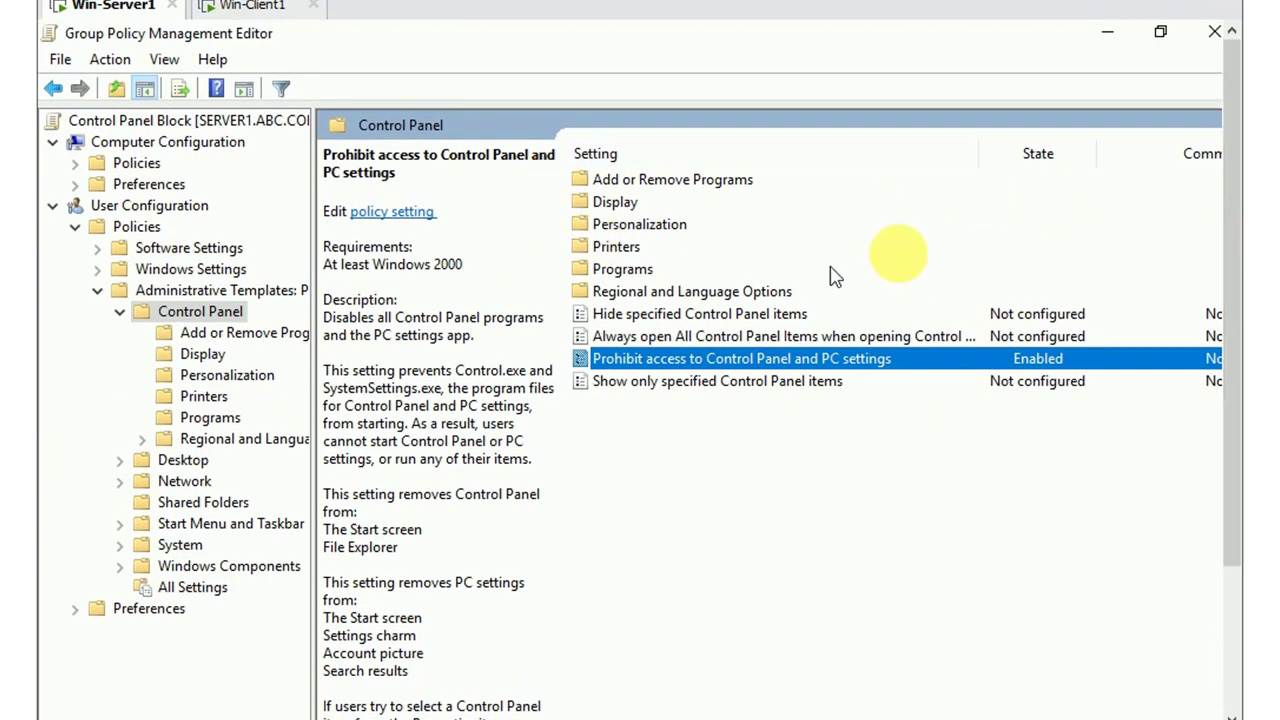
{"action": "left_click", "coordinate": [1214, 33]}
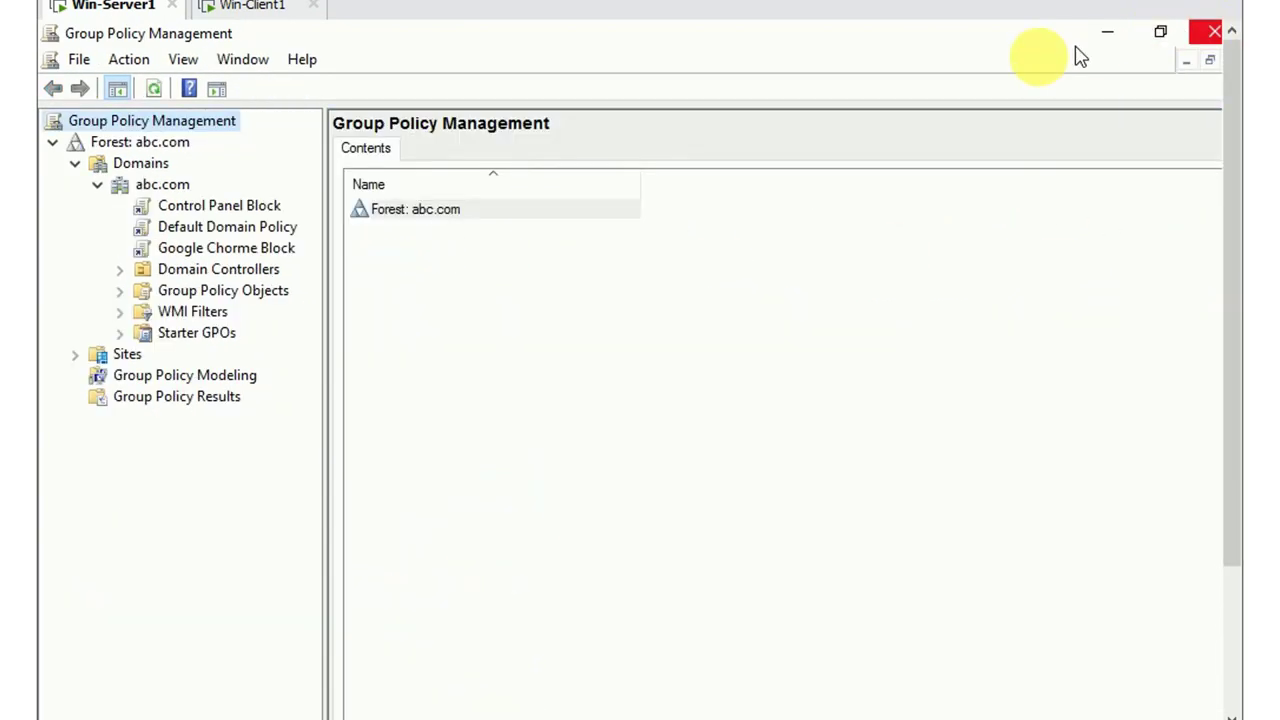
Minimize the Group Policy Management and Server Manager windows and launch PowerShell on the server through the Run dialog
{"action": "left_click", "coordinate": [1115, 35]}
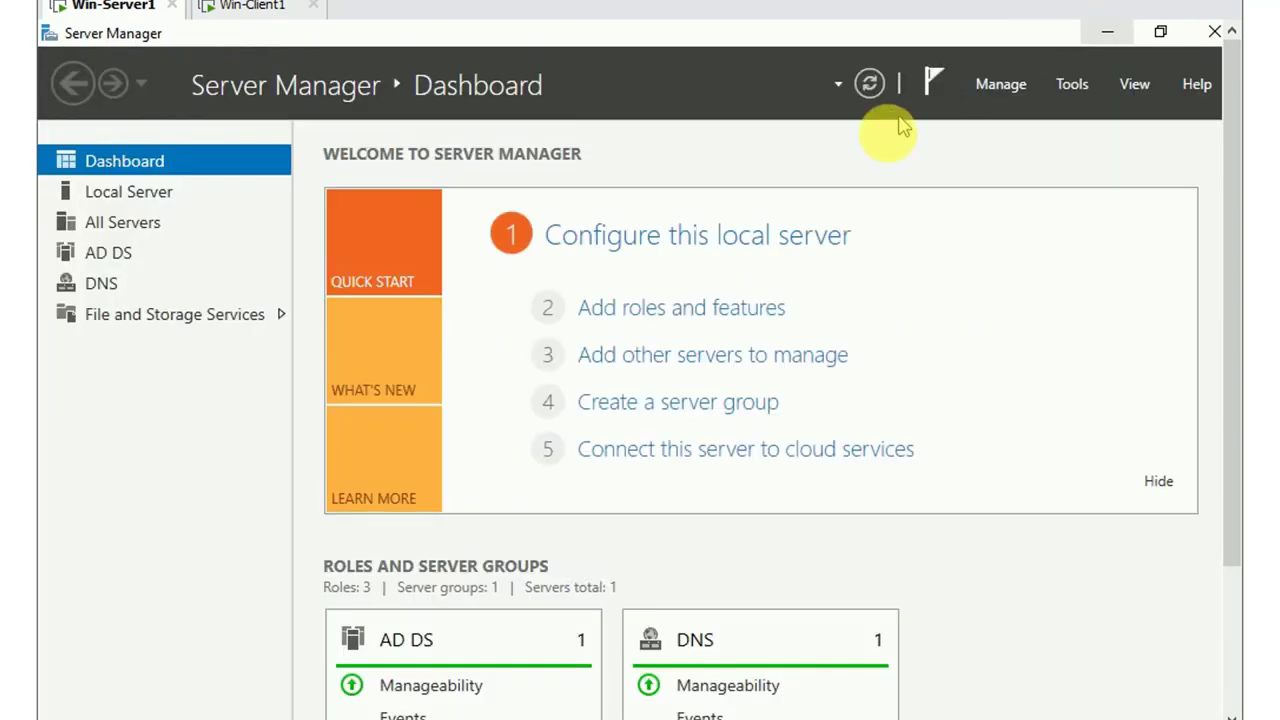
{"action": "left_click", "coordinate": [1096, 32]}
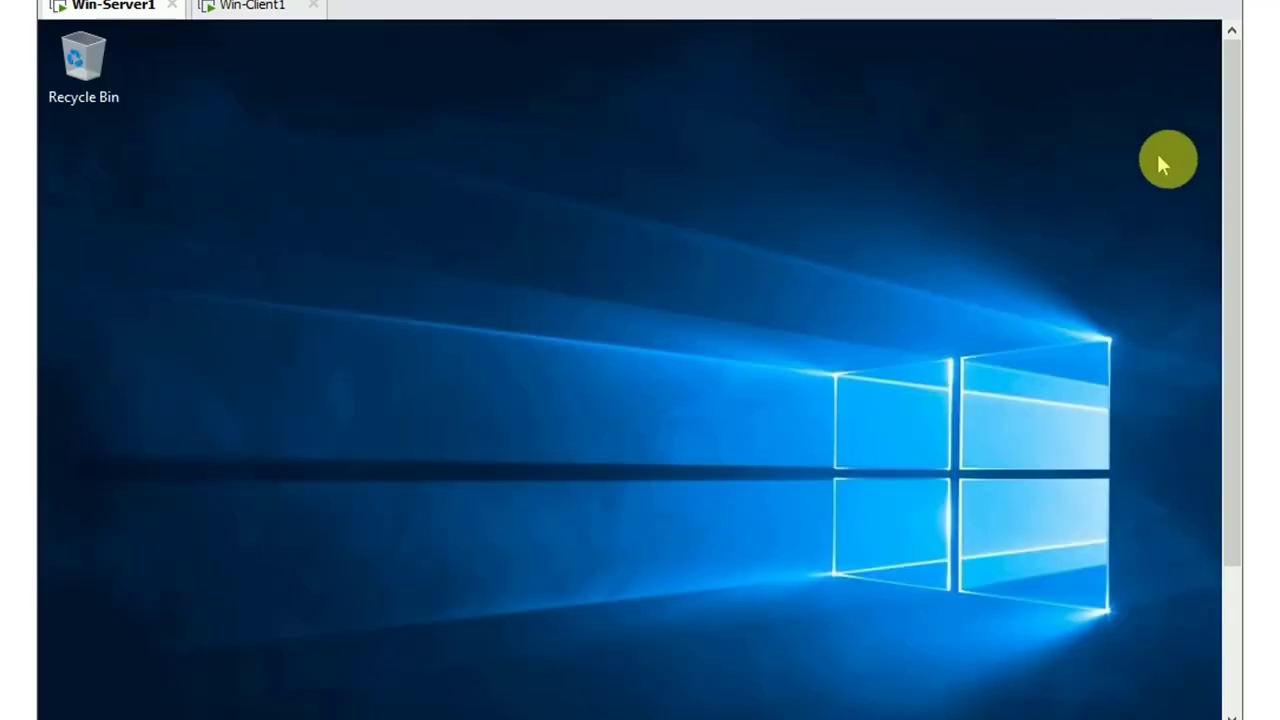
{"action": "left_click_drag", "start_coordinate": [1229, 189], "coordinate": [1203, 322]}
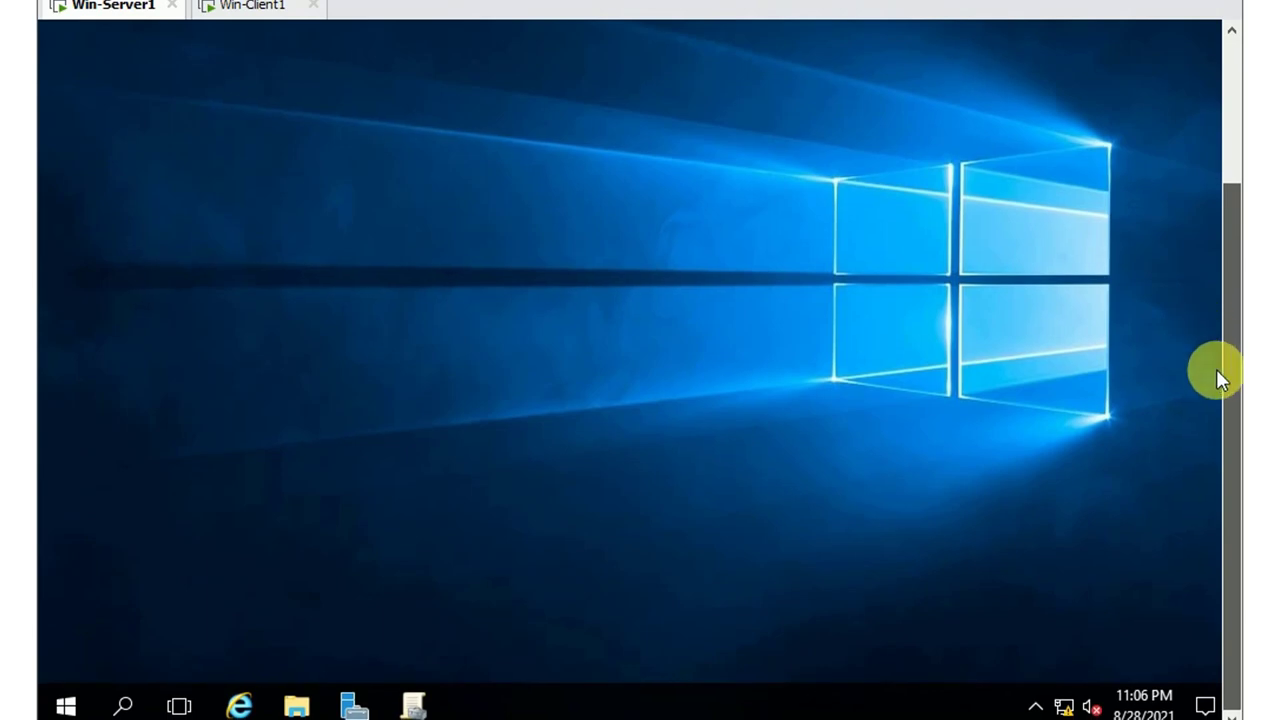
{"action": "left_click_drag", "start_coordinate": [1230, 385], "coordinate": [1229, 214]}
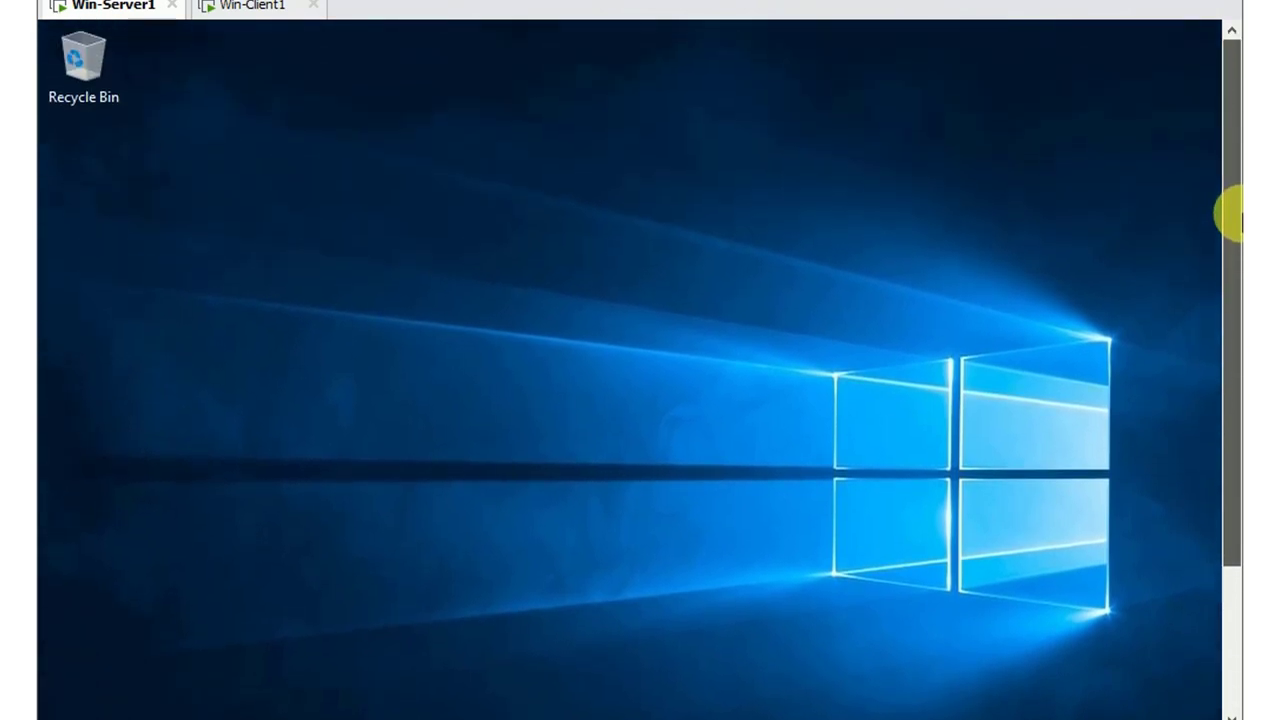
{"action": "left_click", "coordinate": [421, 316]}
{"action": "key", "text": "super+r"}
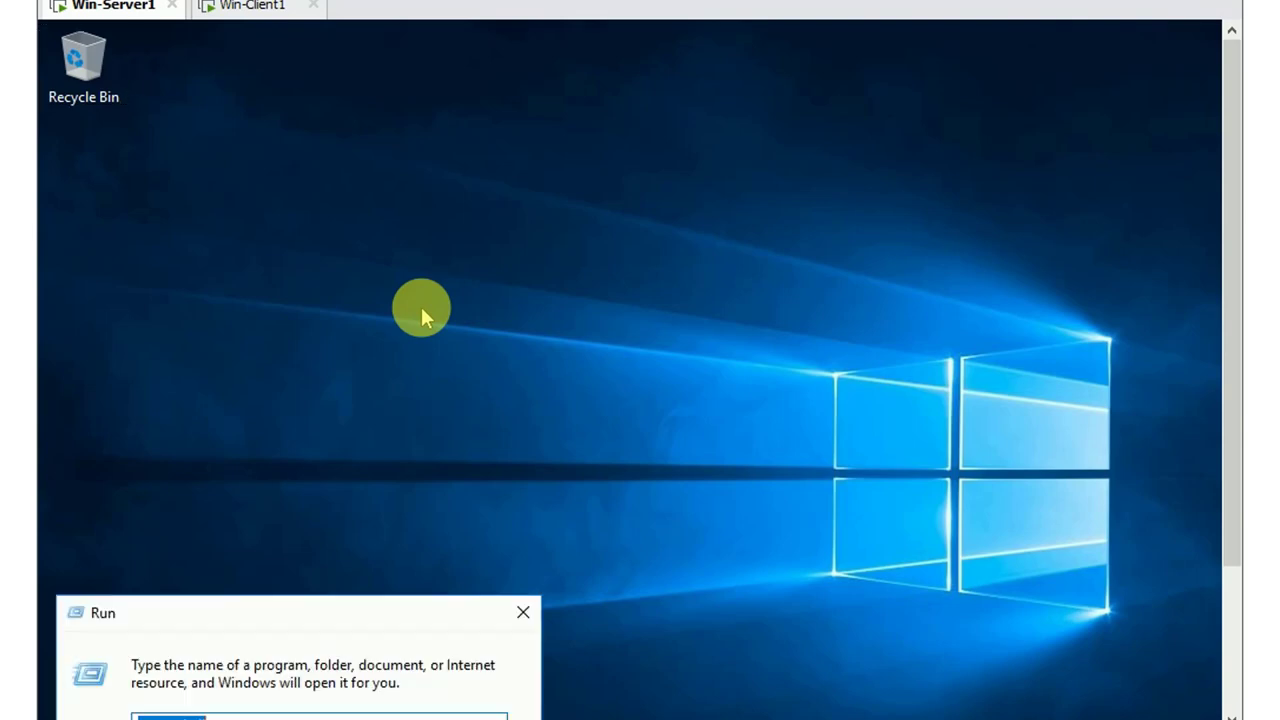
{"action": "left_click_drag", "start_coordinate": [360, 606], "coordinate": [507, 205]}
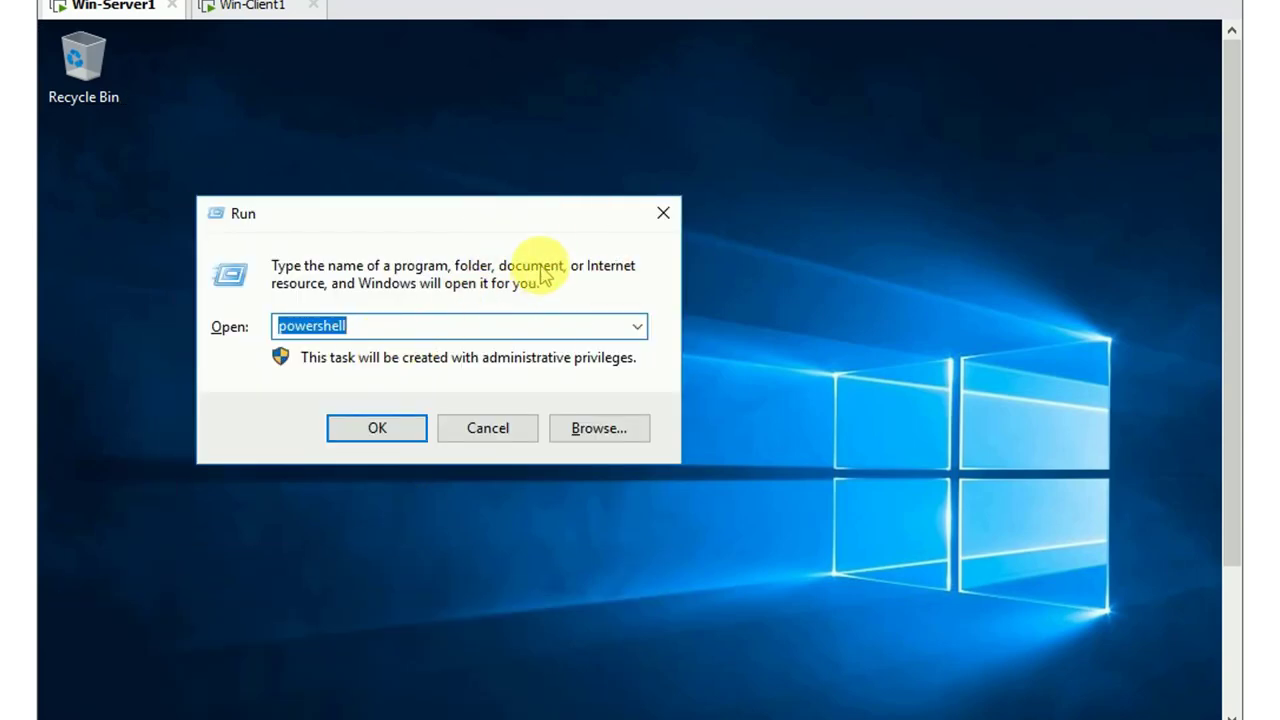
{"action": "key", "text": "Return"}
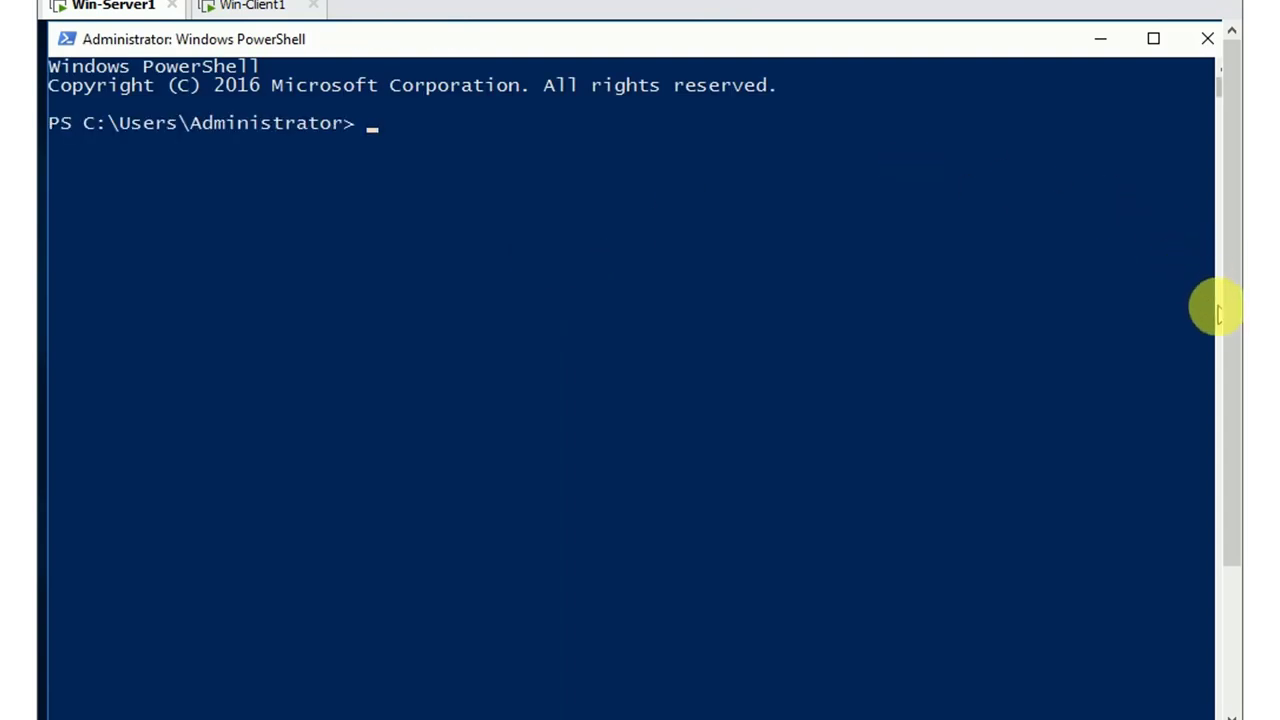
Set the PowerShell console font to size 20 with bold fonts enabled in the window's properties
{"action": "right_click", "coordinate": [341, 41]}
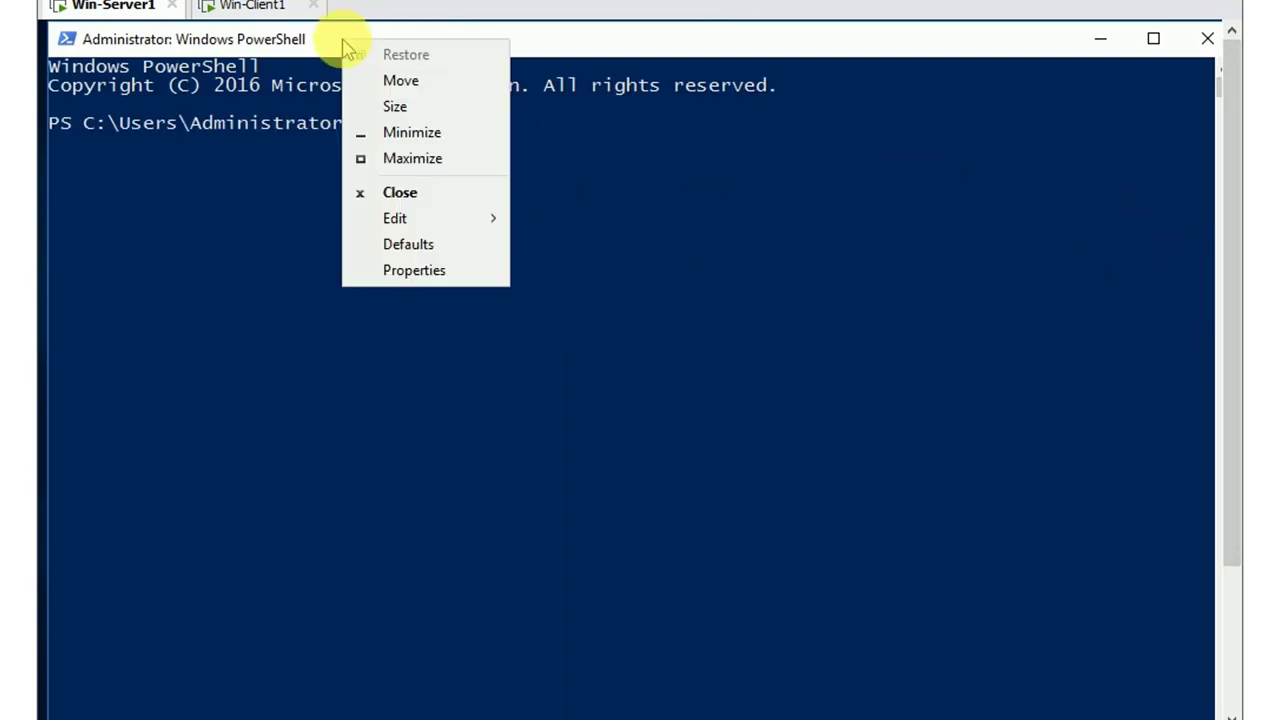
{"action": "left_click", "coordinate": [414, 271]}
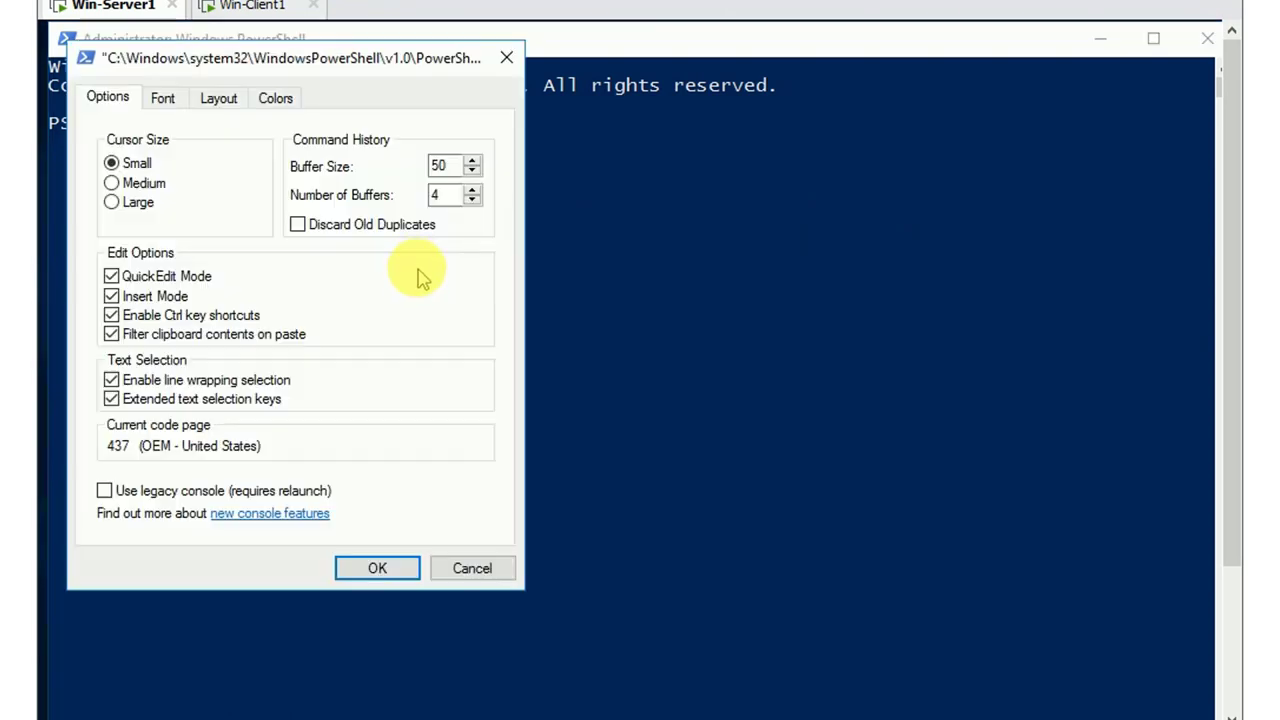
{"action": "left_click", "coordinate": [163, 98]}
{"action": "left_click", "coordinate": [112, 208]}
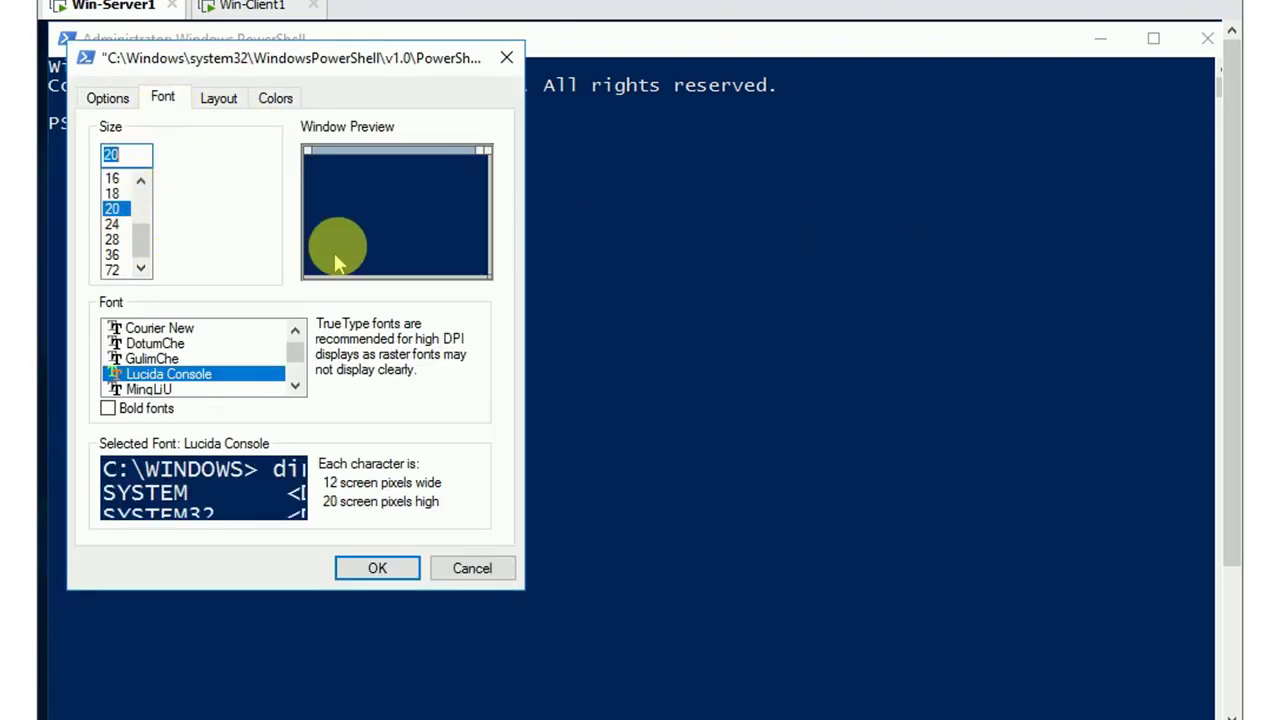
{"action": "left_click", "coordinate": [107, 408]}
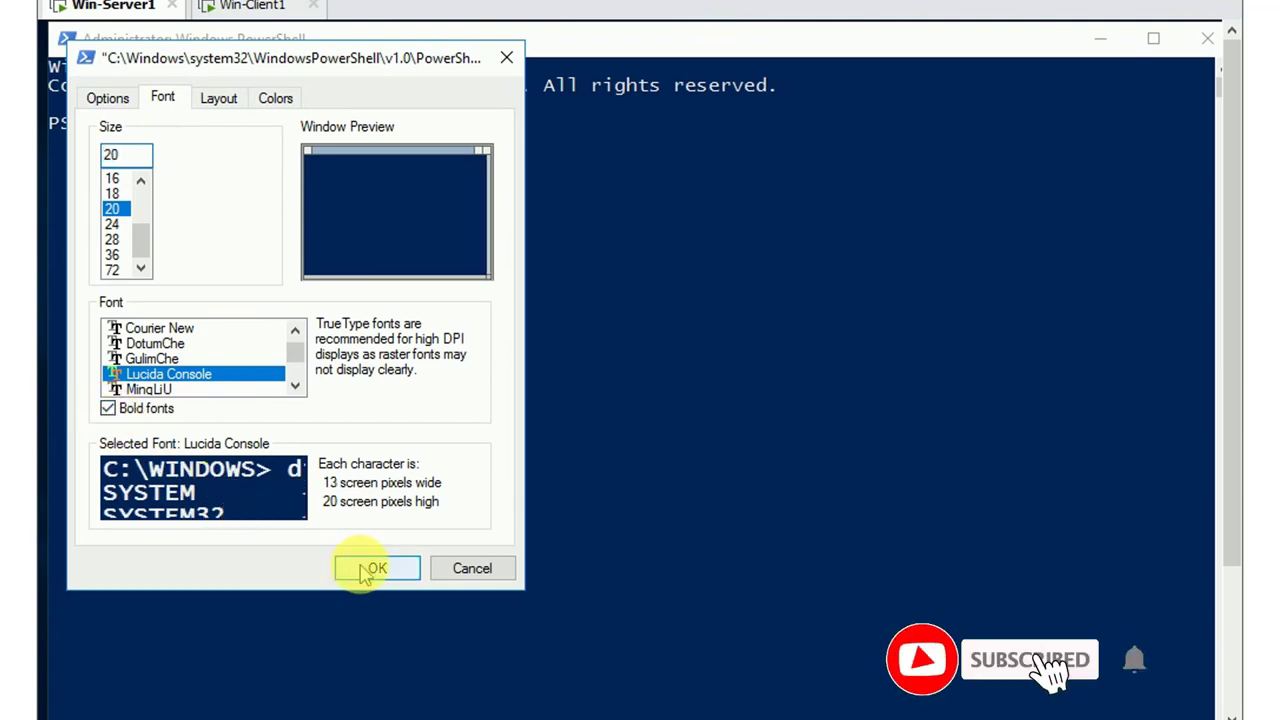
{"action": "left_click", "coordinate": [374, 568]}
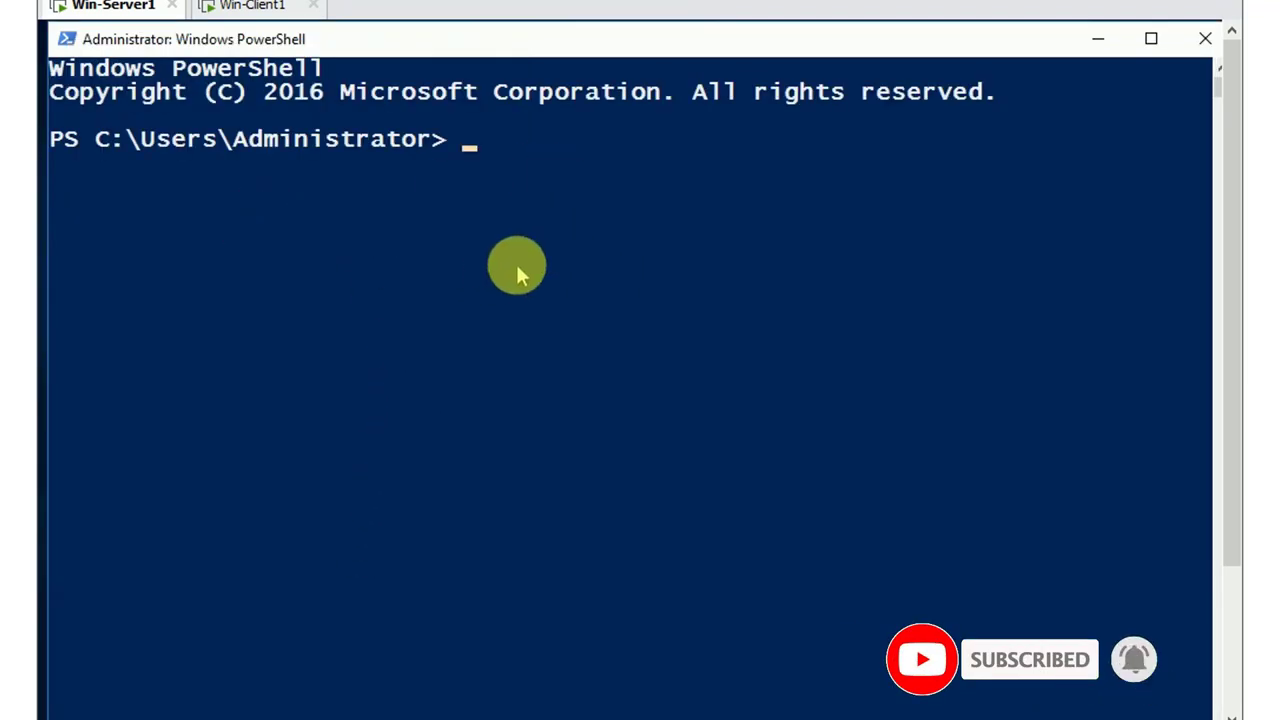
Force a Group Policy update on the server with the command gpupdate /force
{"action": "type", "text": "g"}
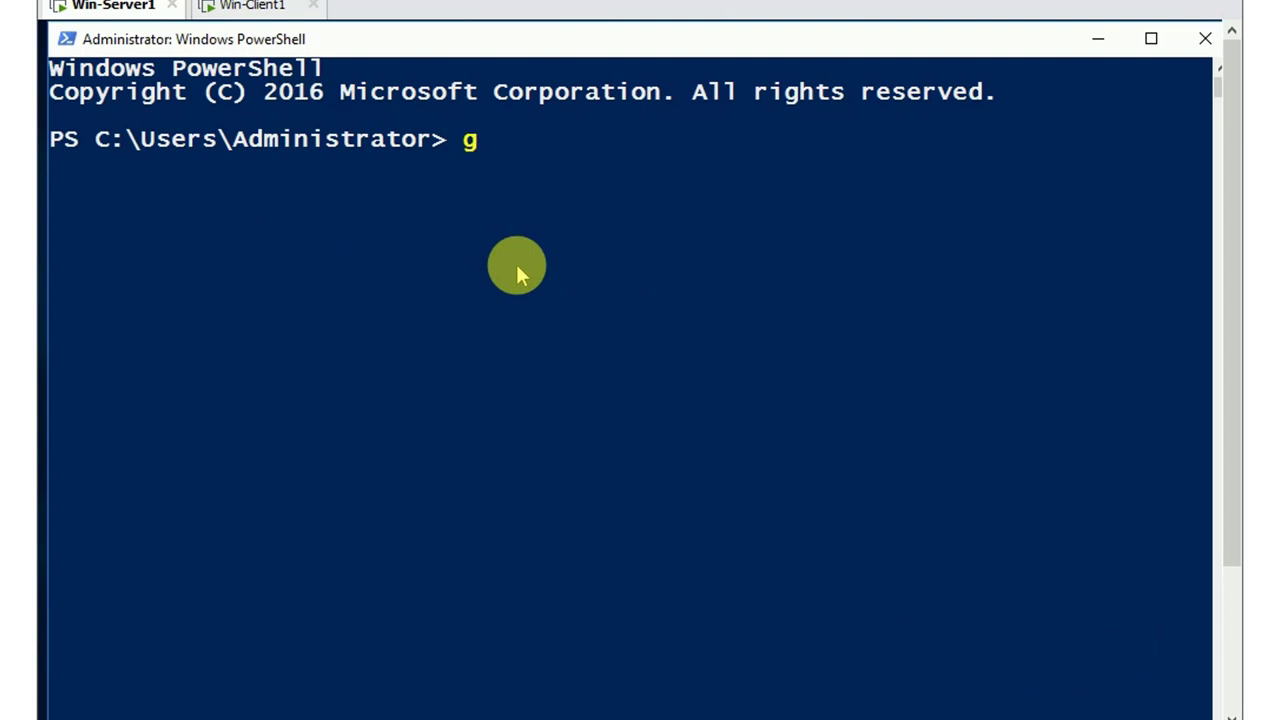
{"action": "type", "text": "pupda"}
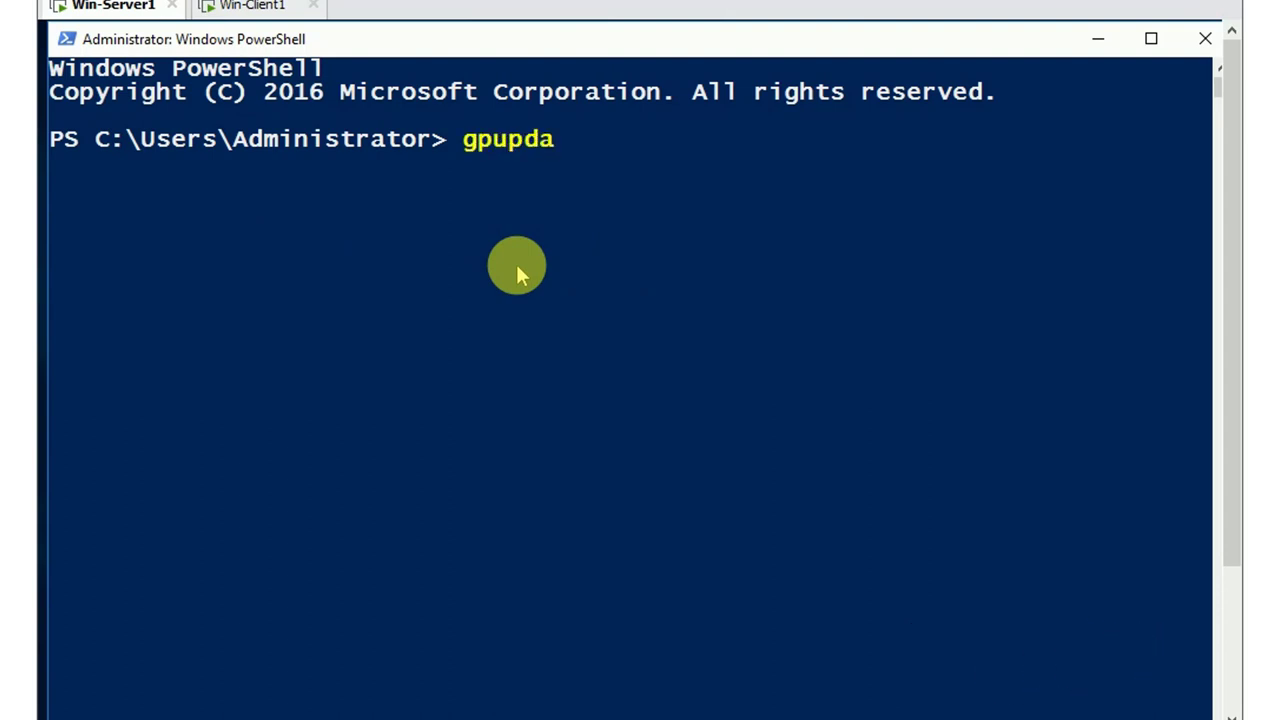
{"action": "type", "text": "te /force"}
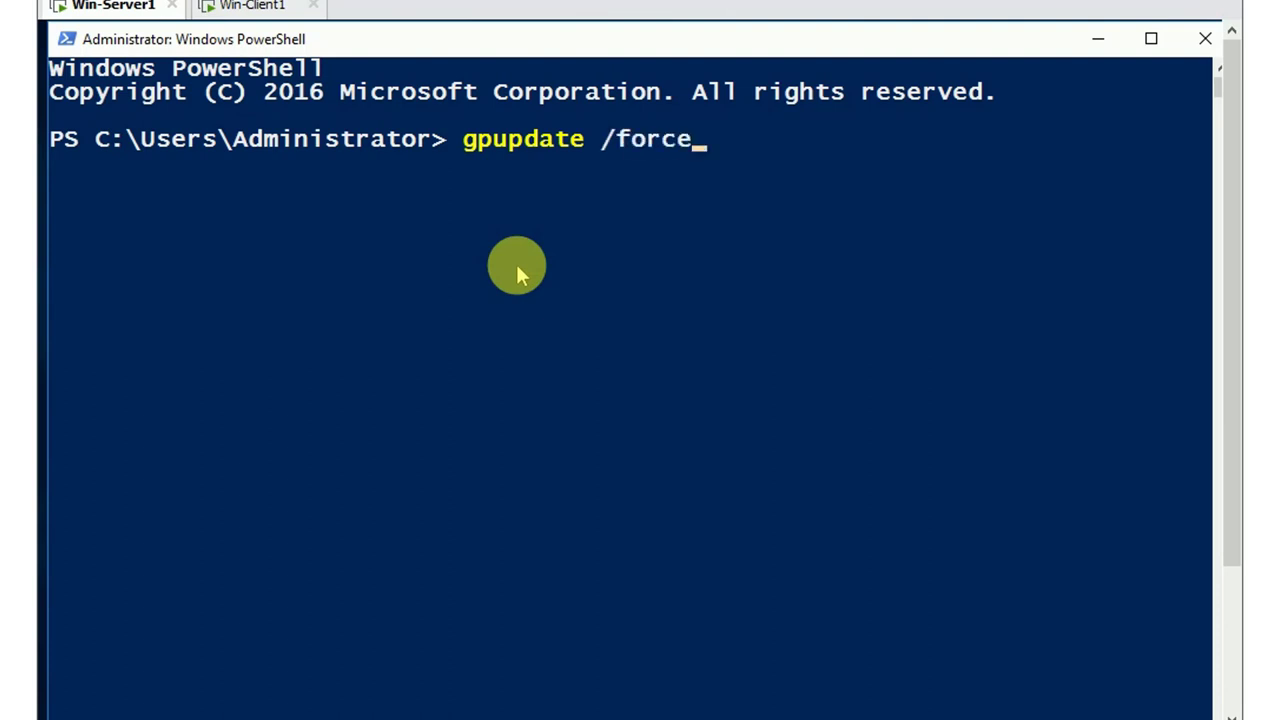
{"action": "key", "text": "Return"}
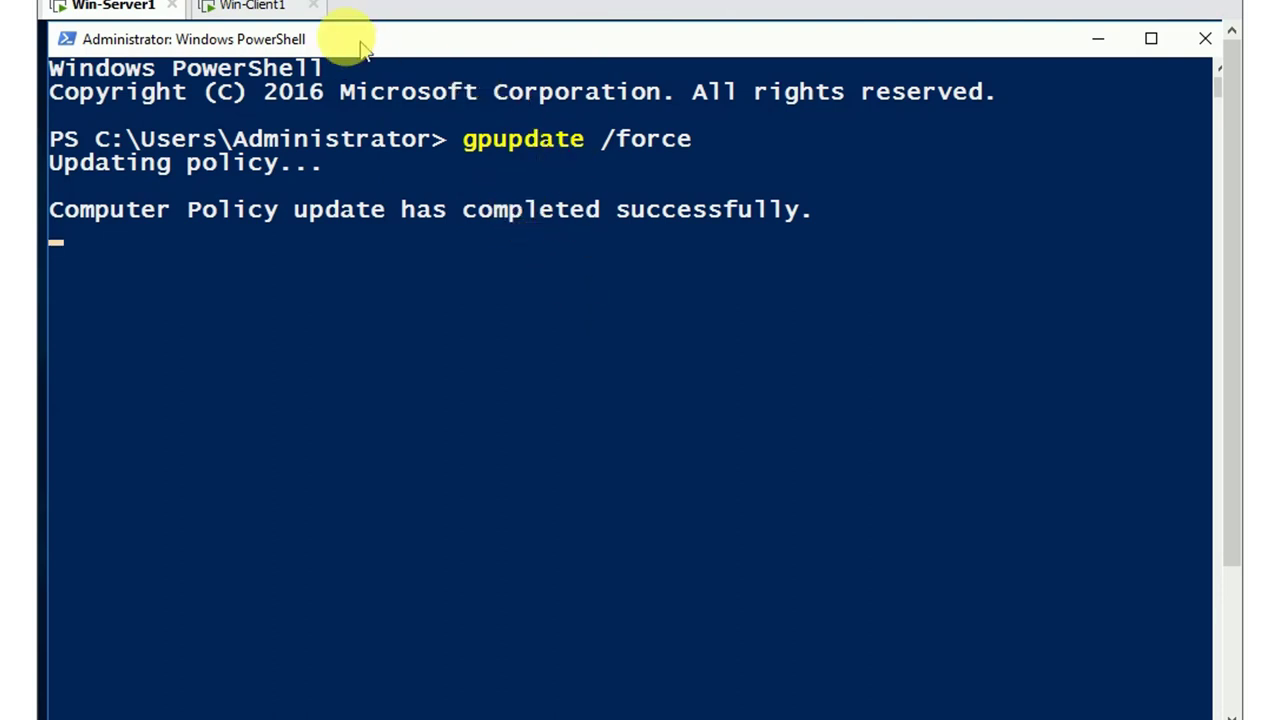
Switch to the Win-Client1 virtual machine and launch PowerShell there through the Run dialog
{"action": "left_click", "coordinate": [265, 6]}
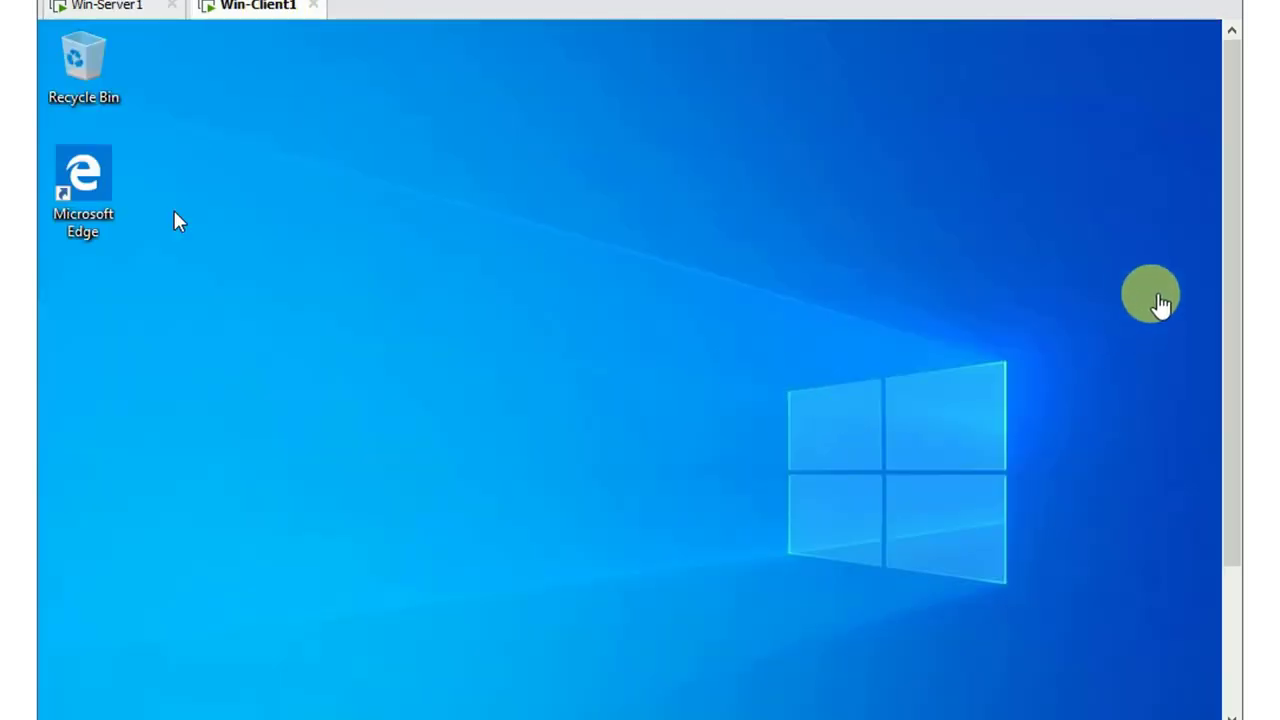
{"action": "left_click_drag", "start_coordinate": [1231, 254], "coordinate": [1232, 420]}
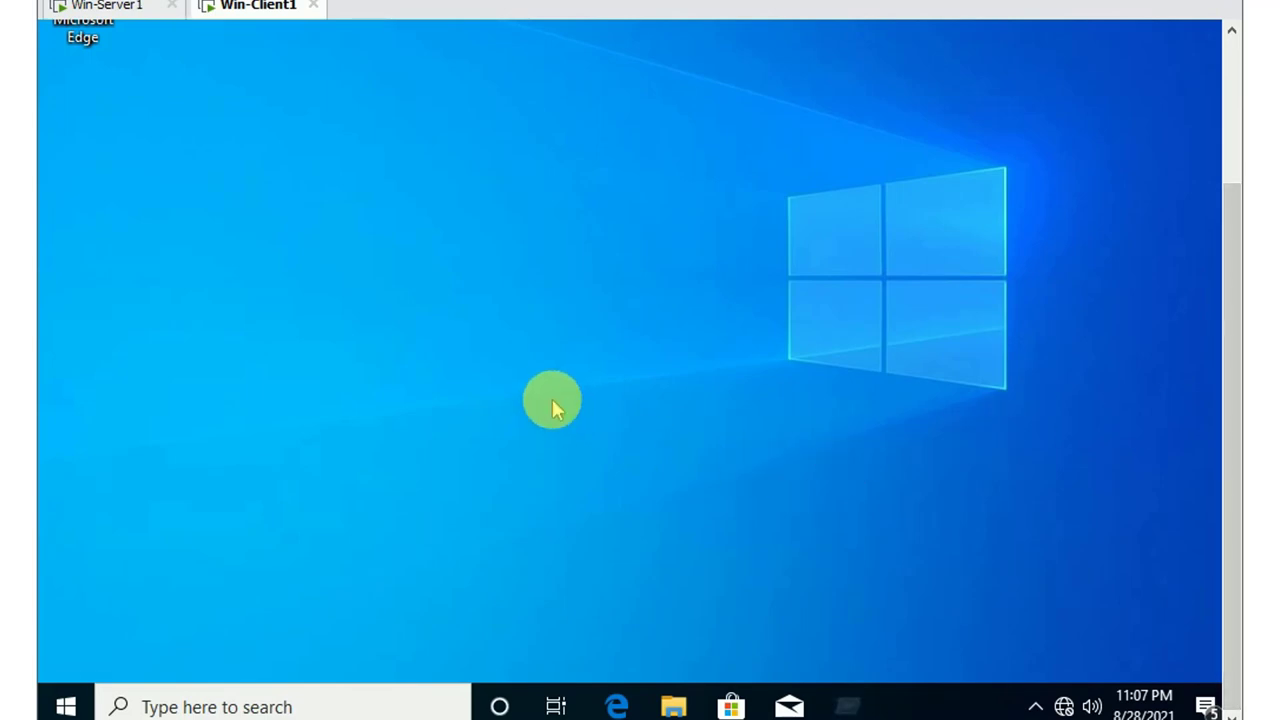
{"action": "key", "text": "super+r"}
{"action": "left_click_drag", "start_coordinate": [360, 424], "coordinate": [489, 226]}
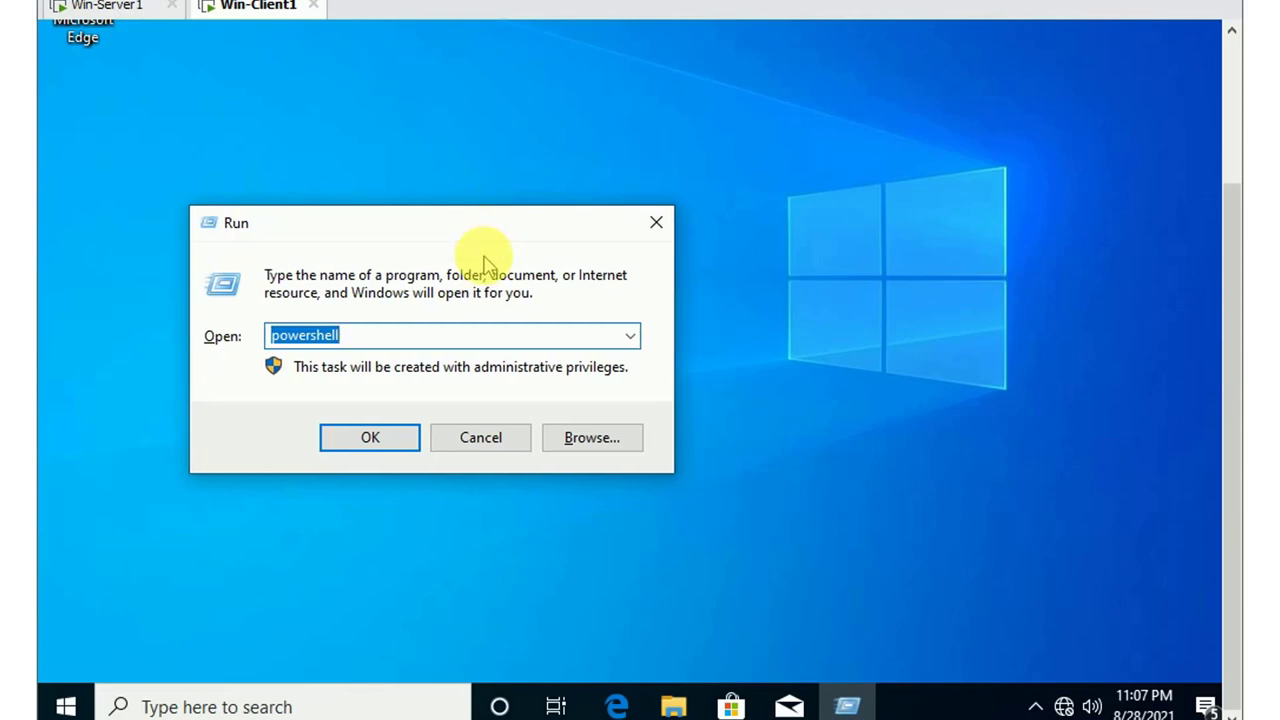
{"action": "key", "text": "Return"}
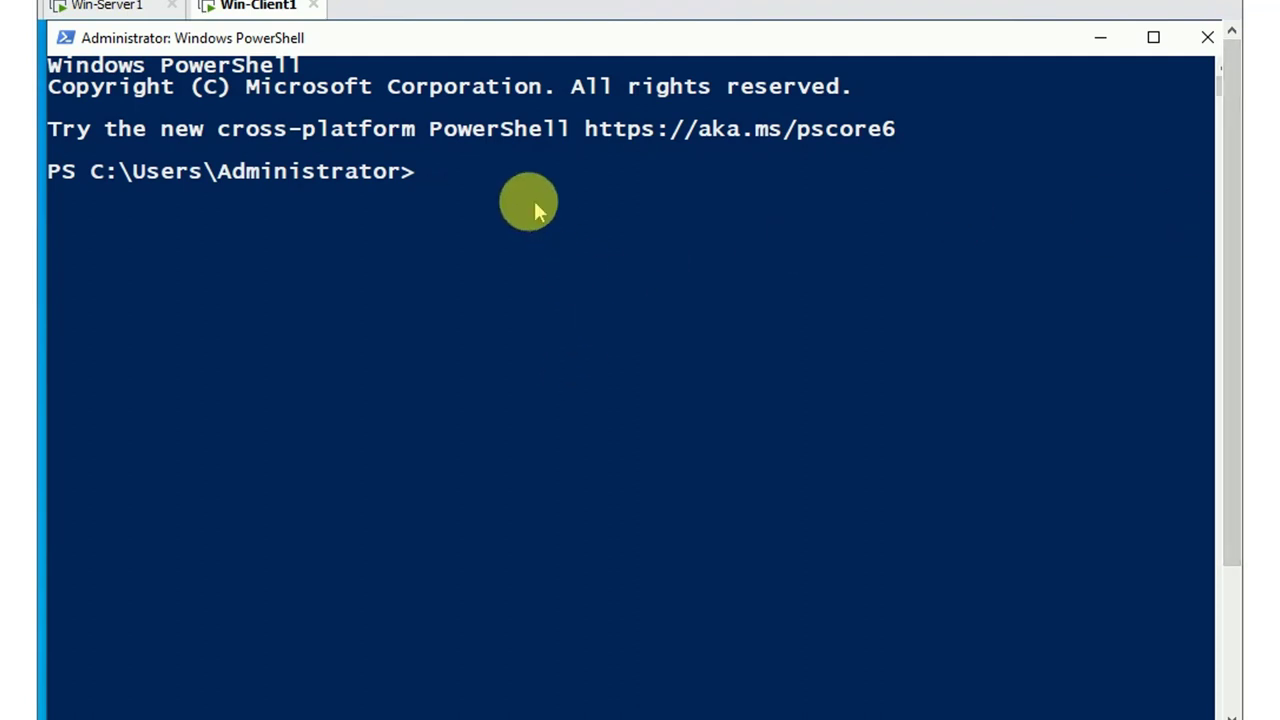
{"action": "key", "text": "Return"}
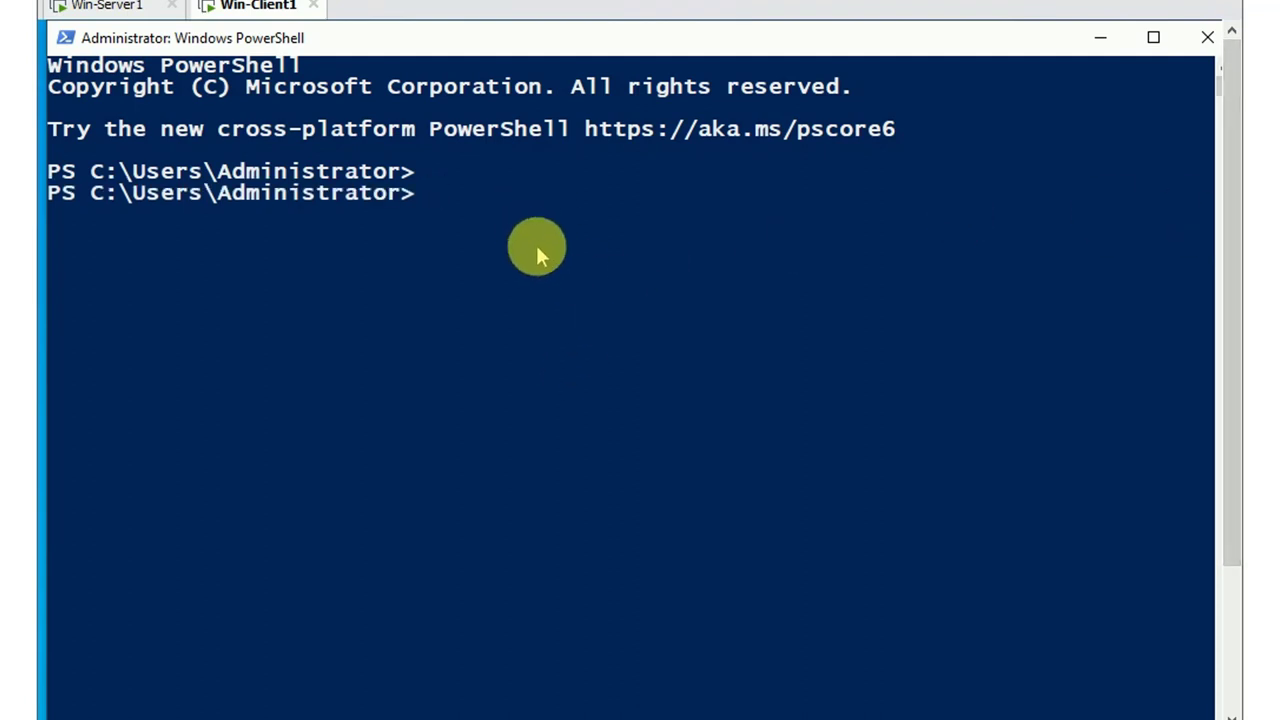
{"action": "type", "text": "gpup"}
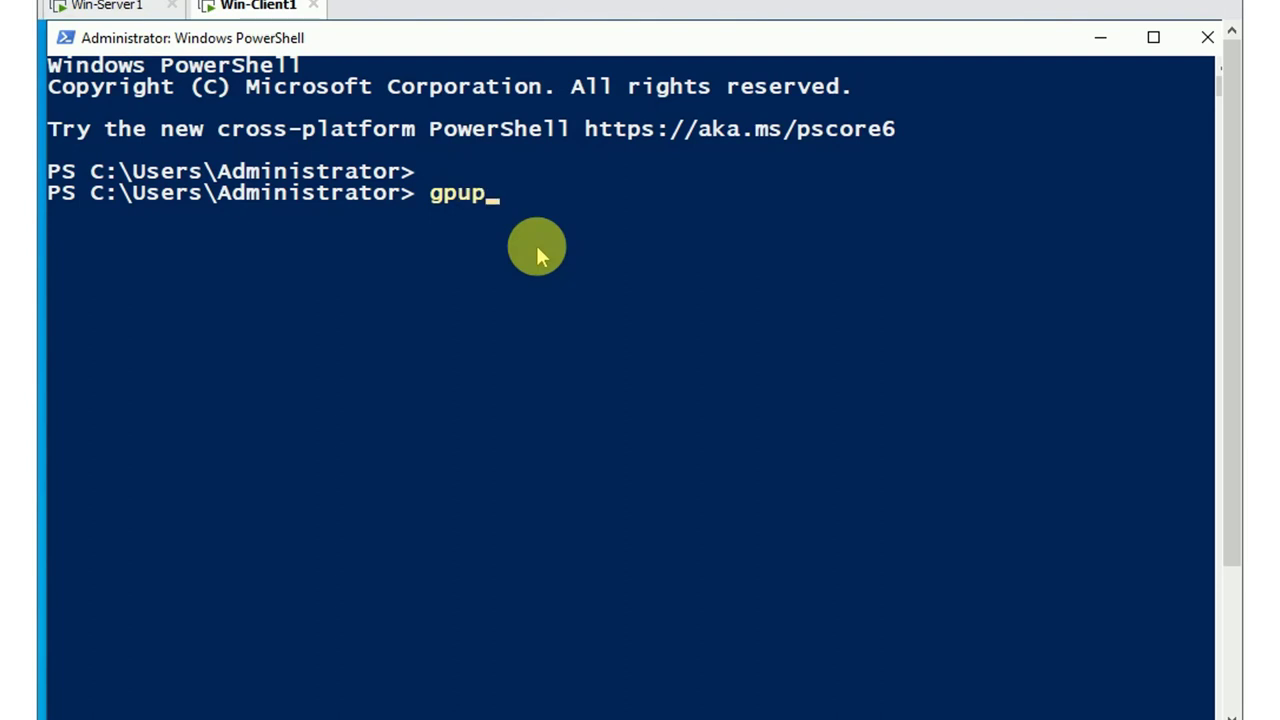
{"action": "type", "text": "datr"}
{"action": "key", "text": "Return"}
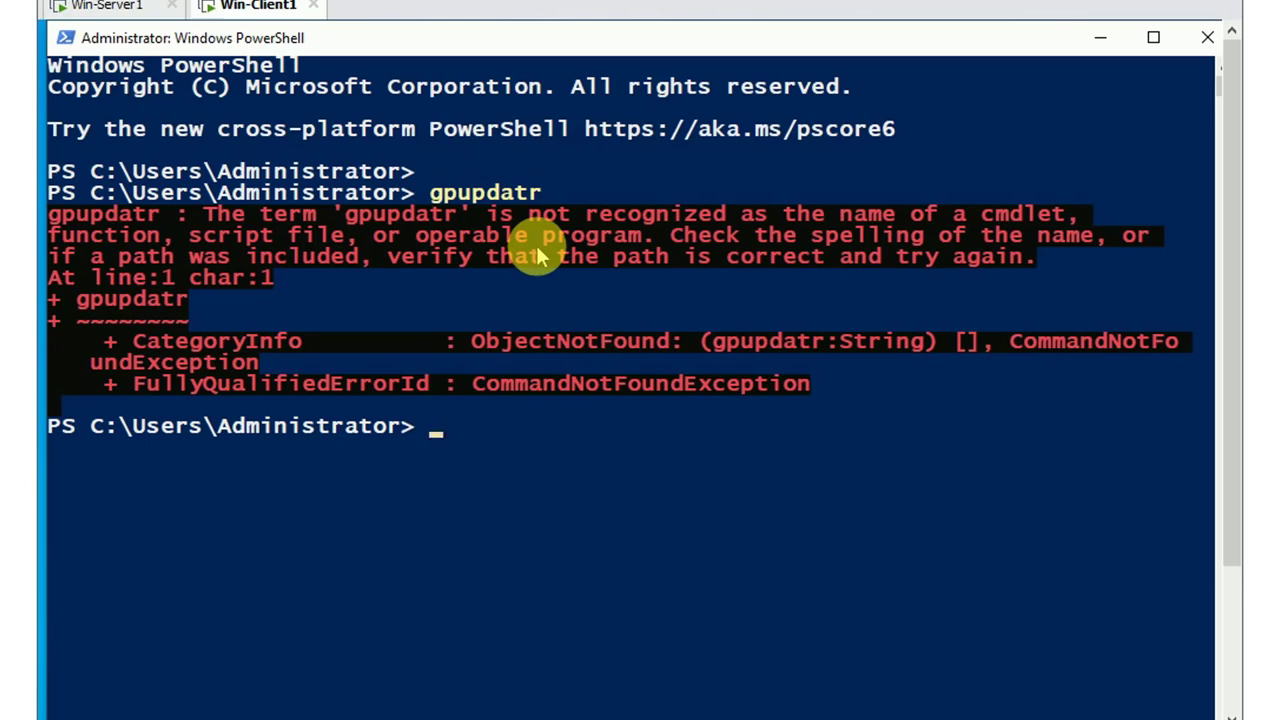
Force a Group Policy update on the client with the command gpupdate /force
{"action": "type", "text": "gpupd"}
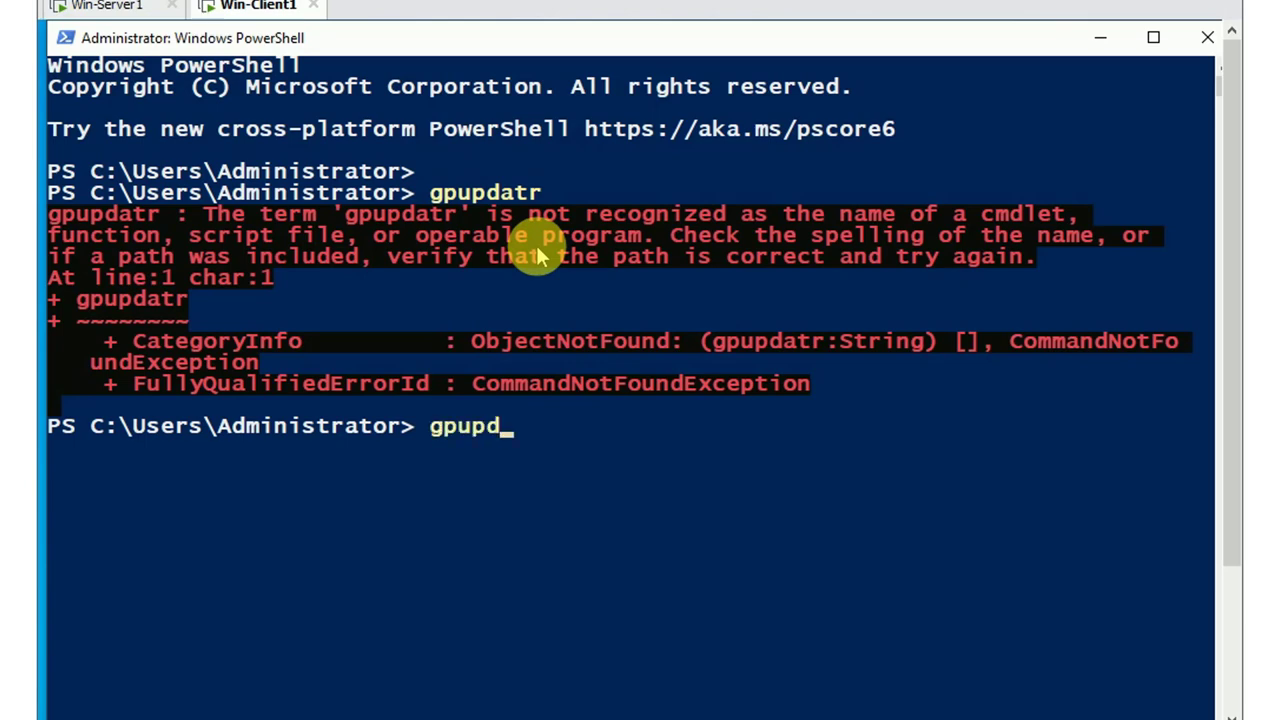
{"action": "type", "text": "ate ;"}
{"action": "key", "text": "BackSpace"}
{"action": "type", "text": "/force"}
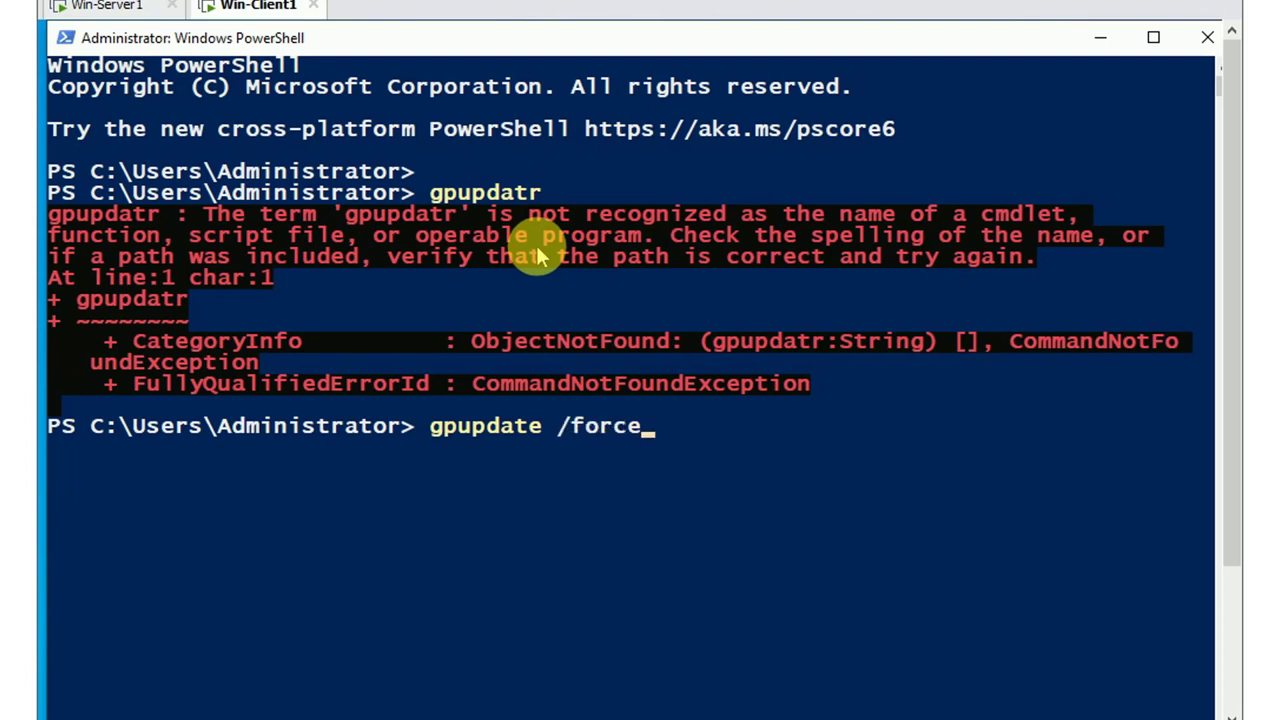
{"action": "key", "text": "Return"}
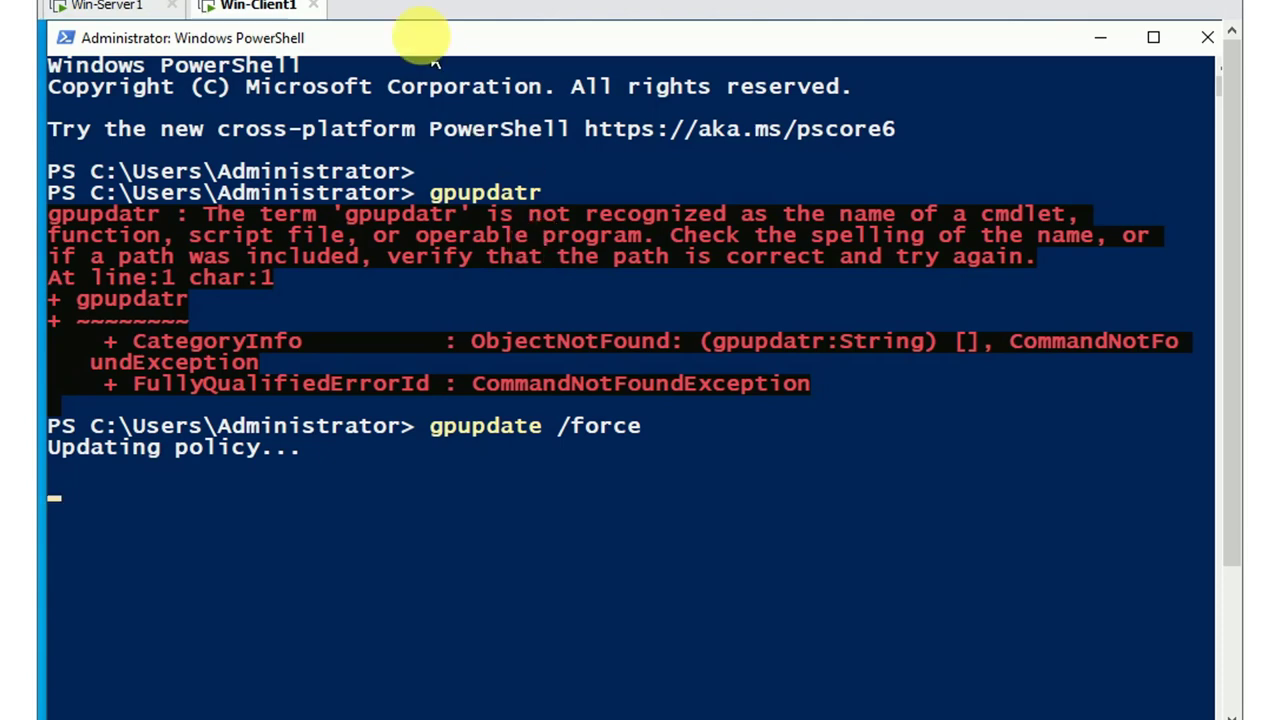
Check the output of the policy update on both Win-Server1 and Win-Client1, ending on the client machine
{"action": "left_click", "coordinate": [112, 5]}
{"action": "mouse_move", "coordinate": [1228, 190]}
{"action": "left_mouse_down"}
{"action": "mouse_move", "coordinate": [1234, 337]}
{"action": "mouse_move", "coordinate": [1232, 205]}
{"action": "left_mouse_up"}
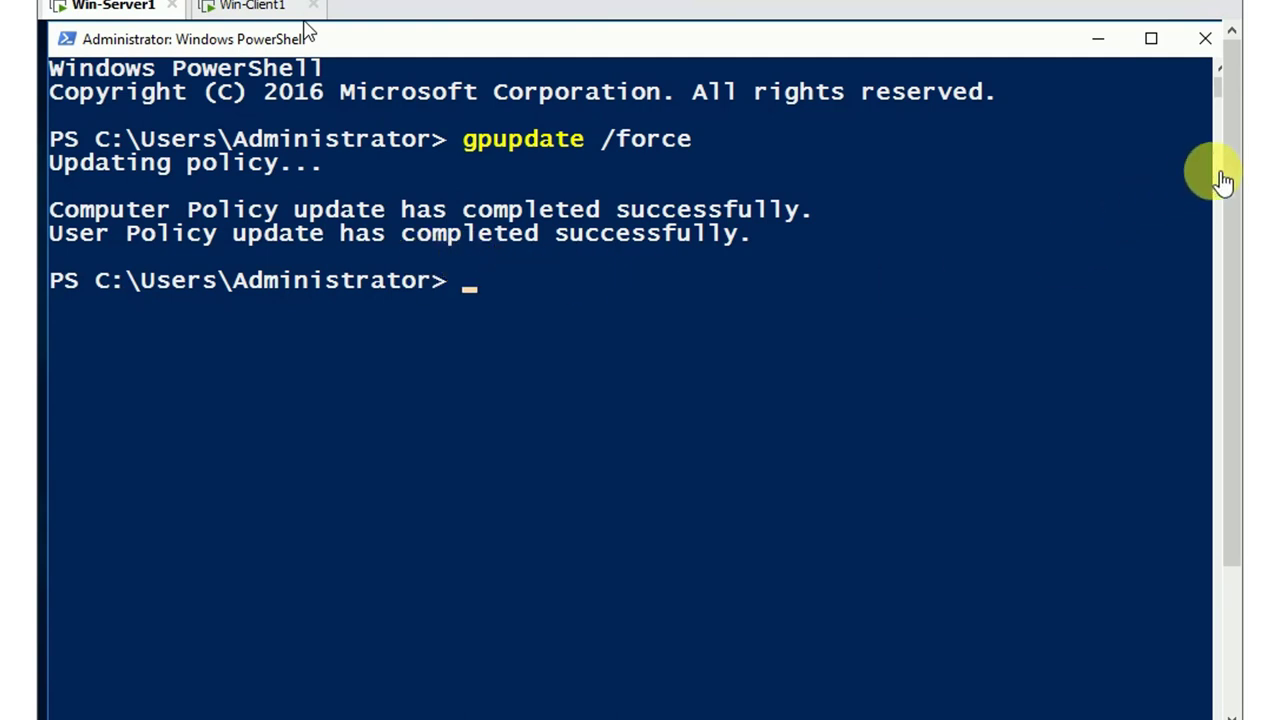
{"action": "left_click_drag", "start_coordinate": [1232, 178], "coordinate": [1237, 150]}
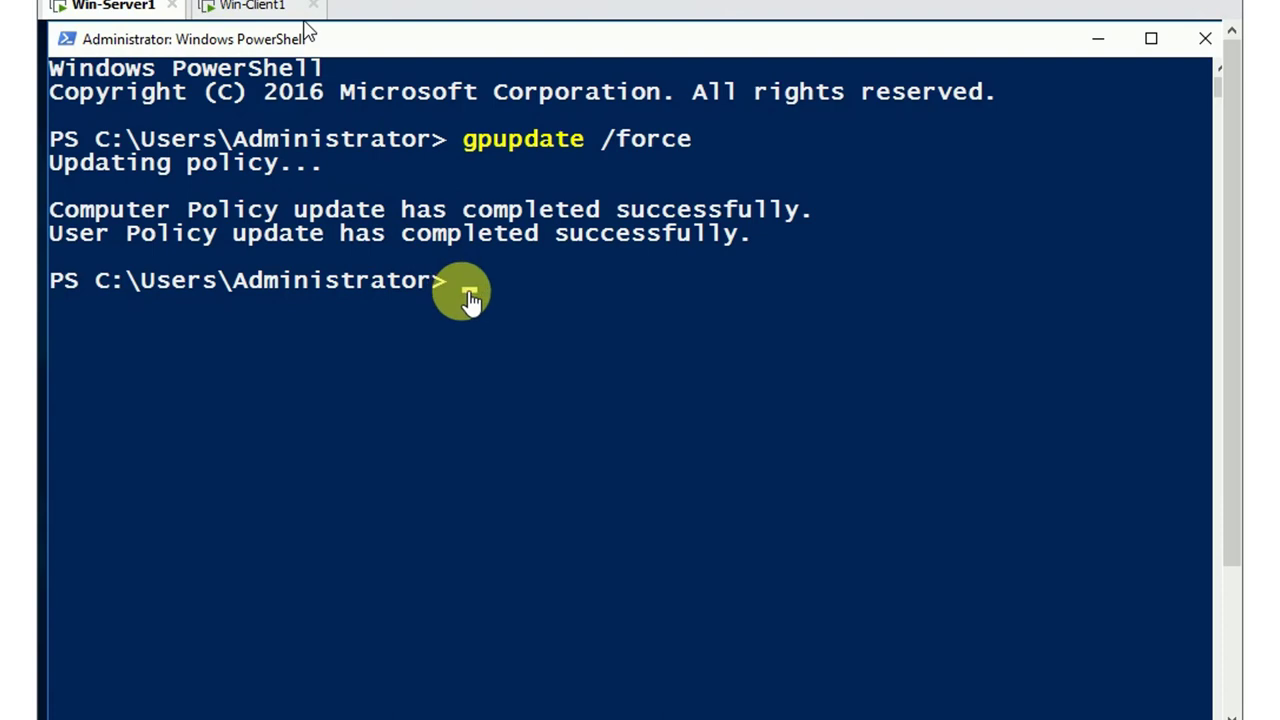
{"action": "left_click", "coordinate": [252, 6]}
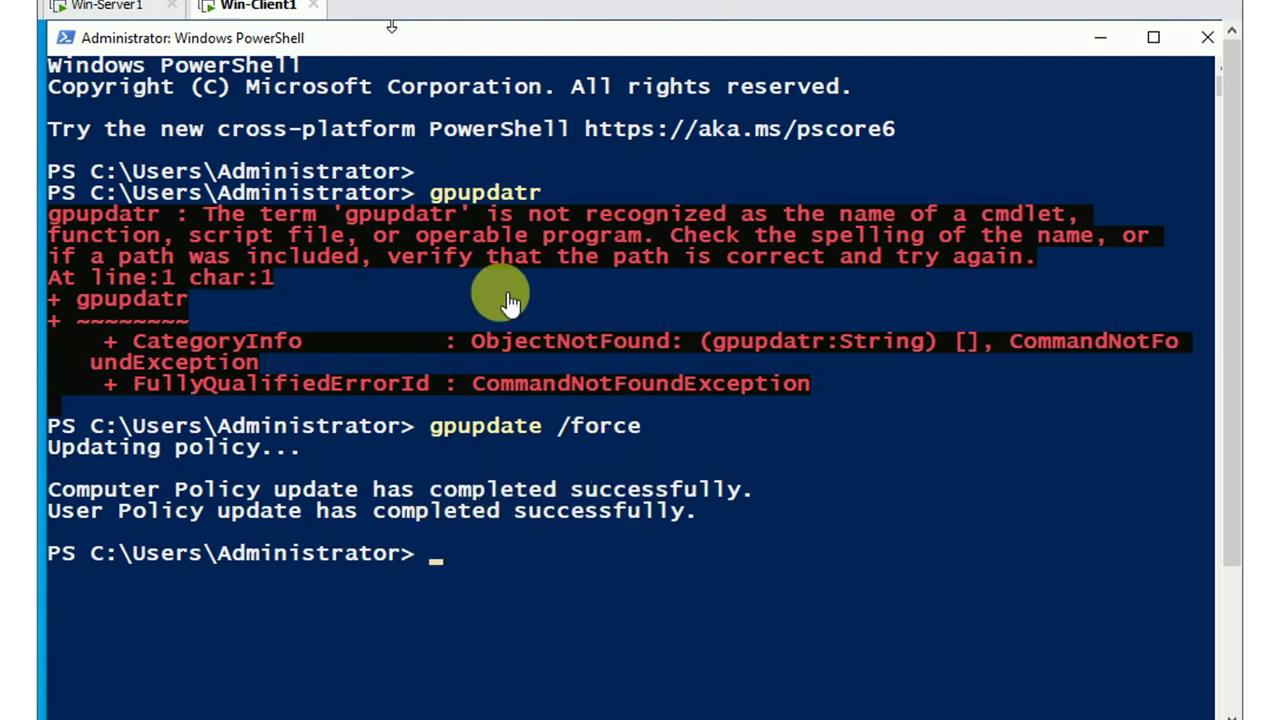
{"action": "left_click", "coordinate": [133, 7]}
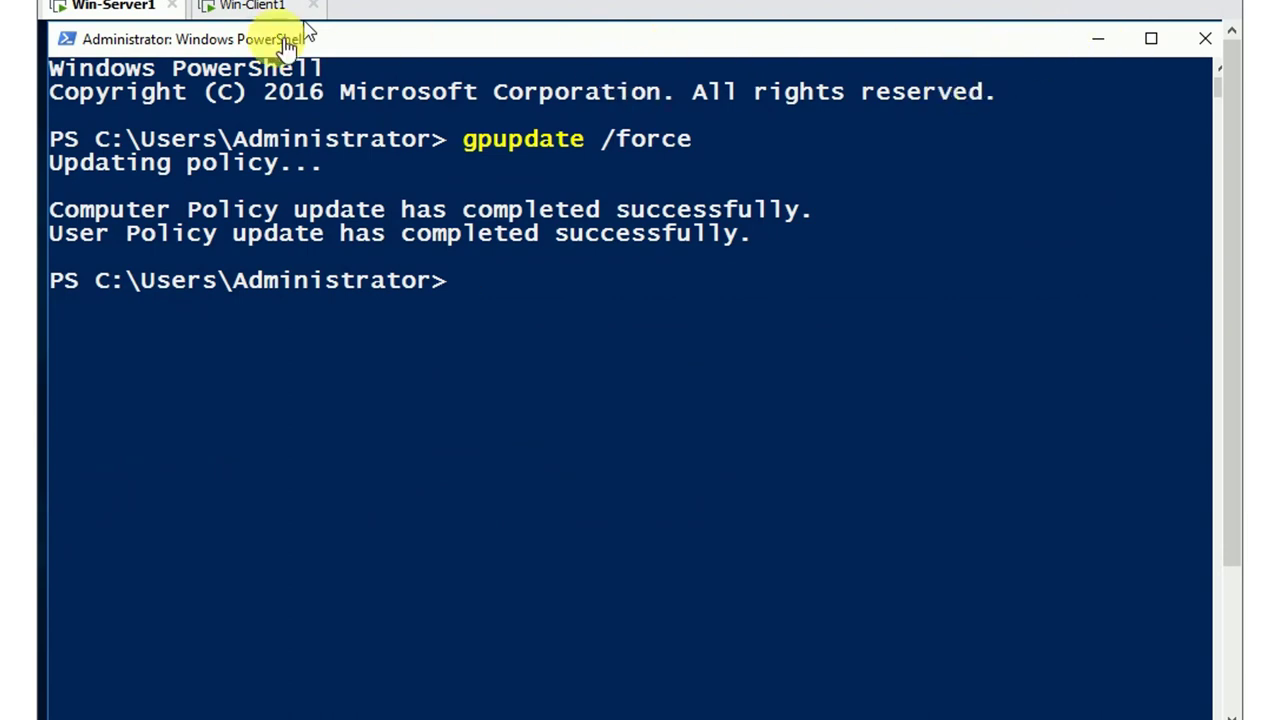
{"action": "left_click", "coordinate": [266, 7]}
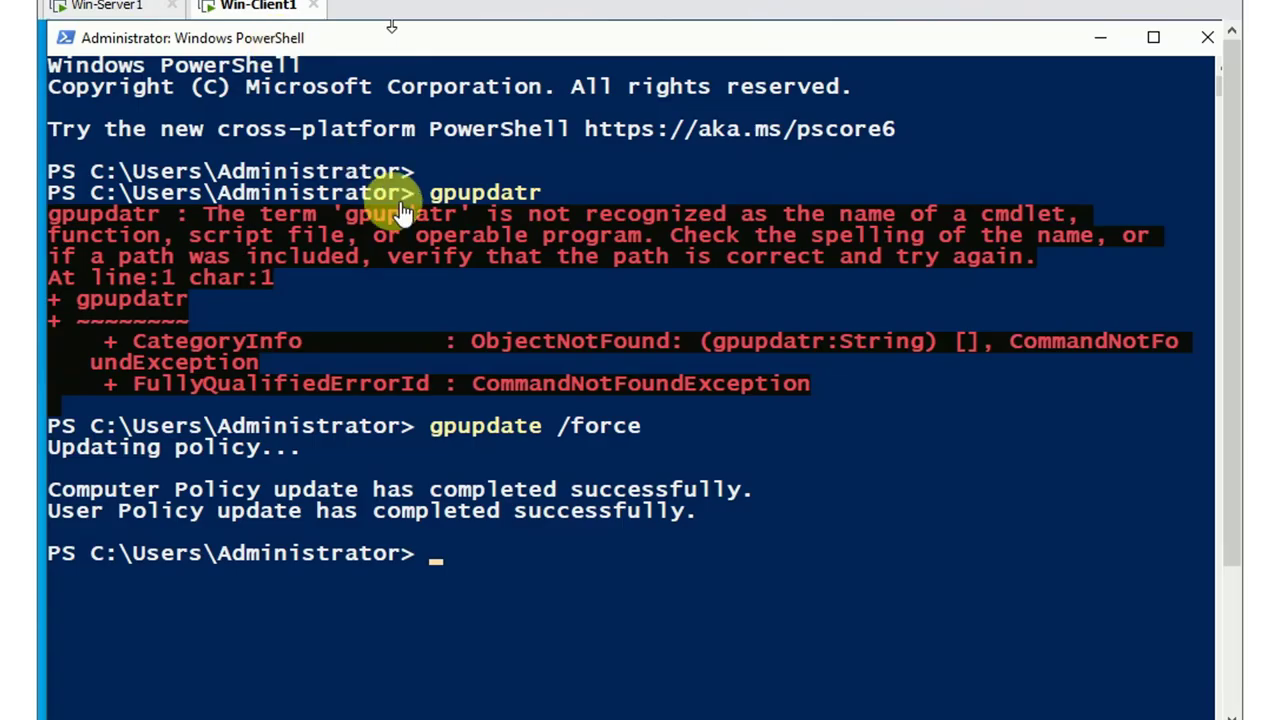
Minimize PowerShell on Win-Client1 and bring up the Run dialog on the client's desktop
{"action": "left_click", "coordinate": [1100, 37]}
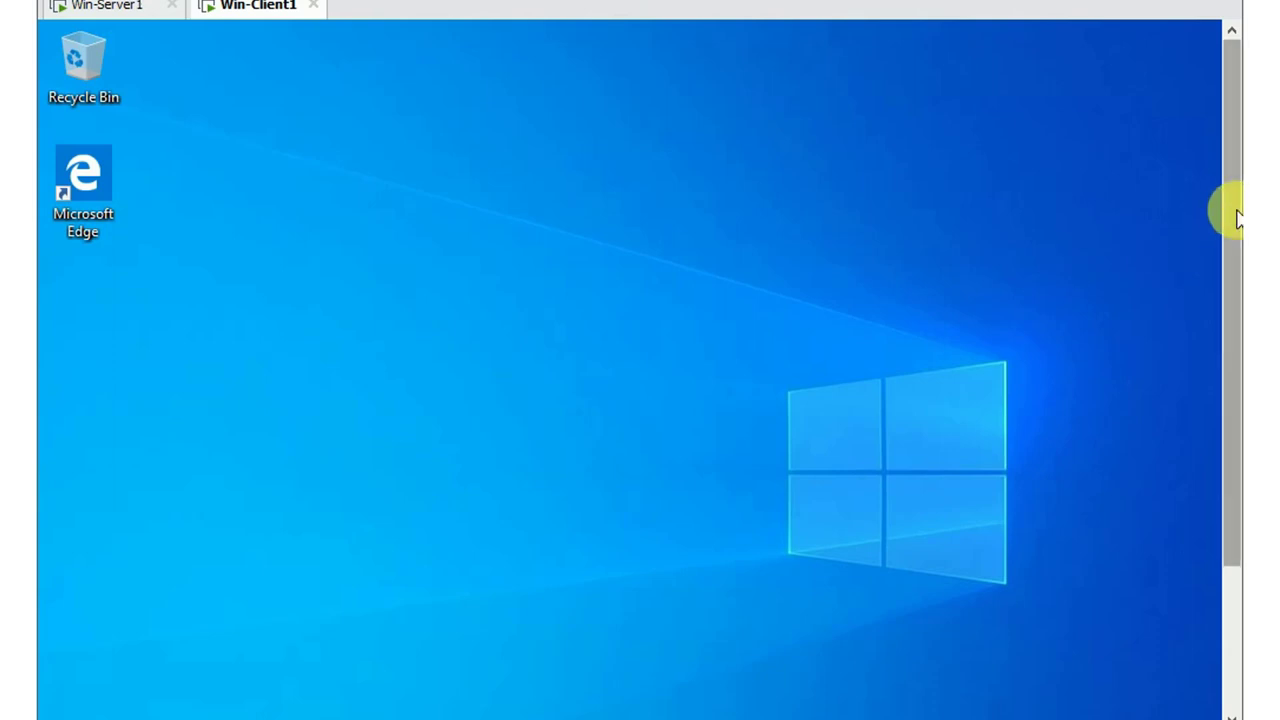
{"action": "left_click_drag", "start_coordinate": [1234, 214], "coordinate": [985, 410]}
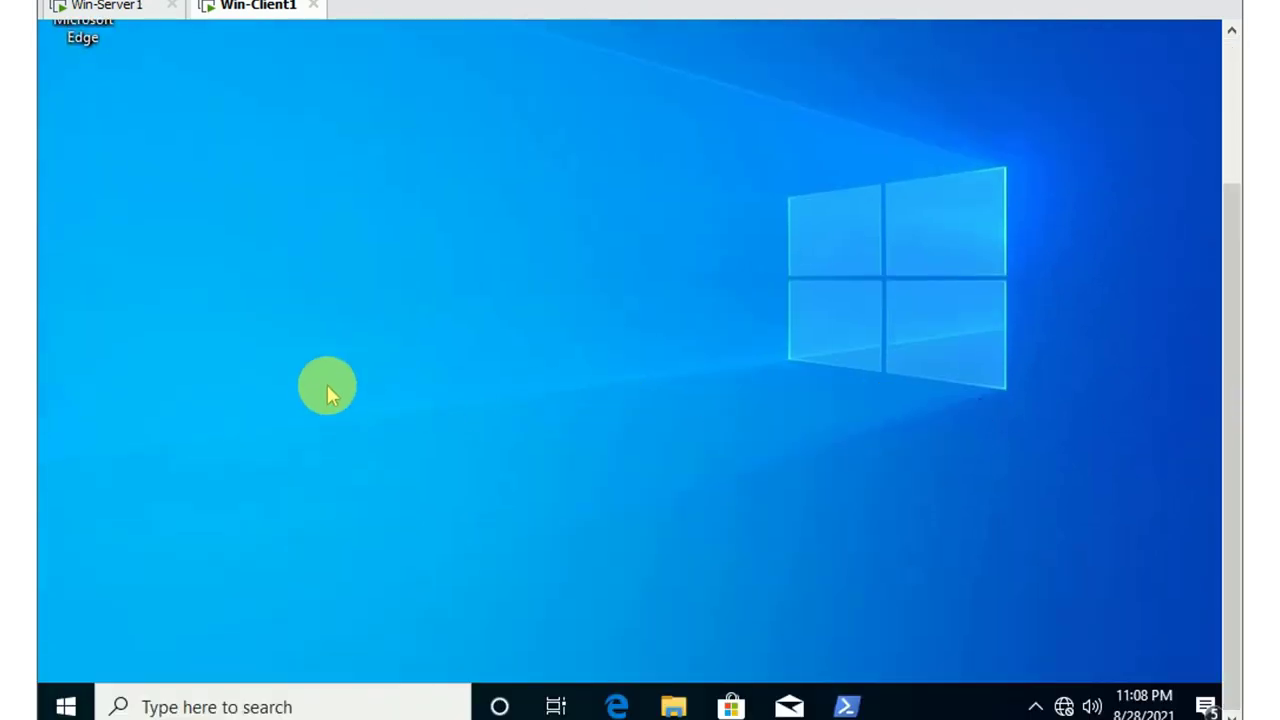
{"action": "key", "text": "super+r"}
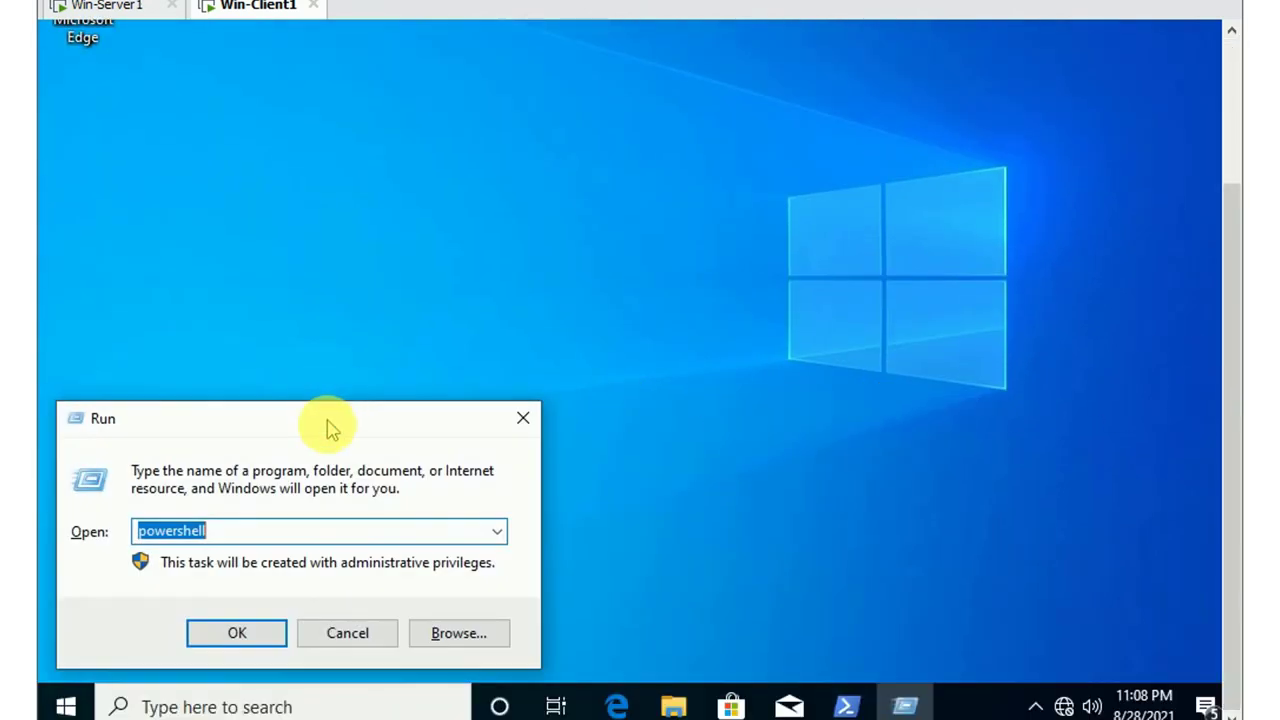
{"action": "left_click_drag", "start_coordinate": [331, 432], "coordinate": [443, 283]}
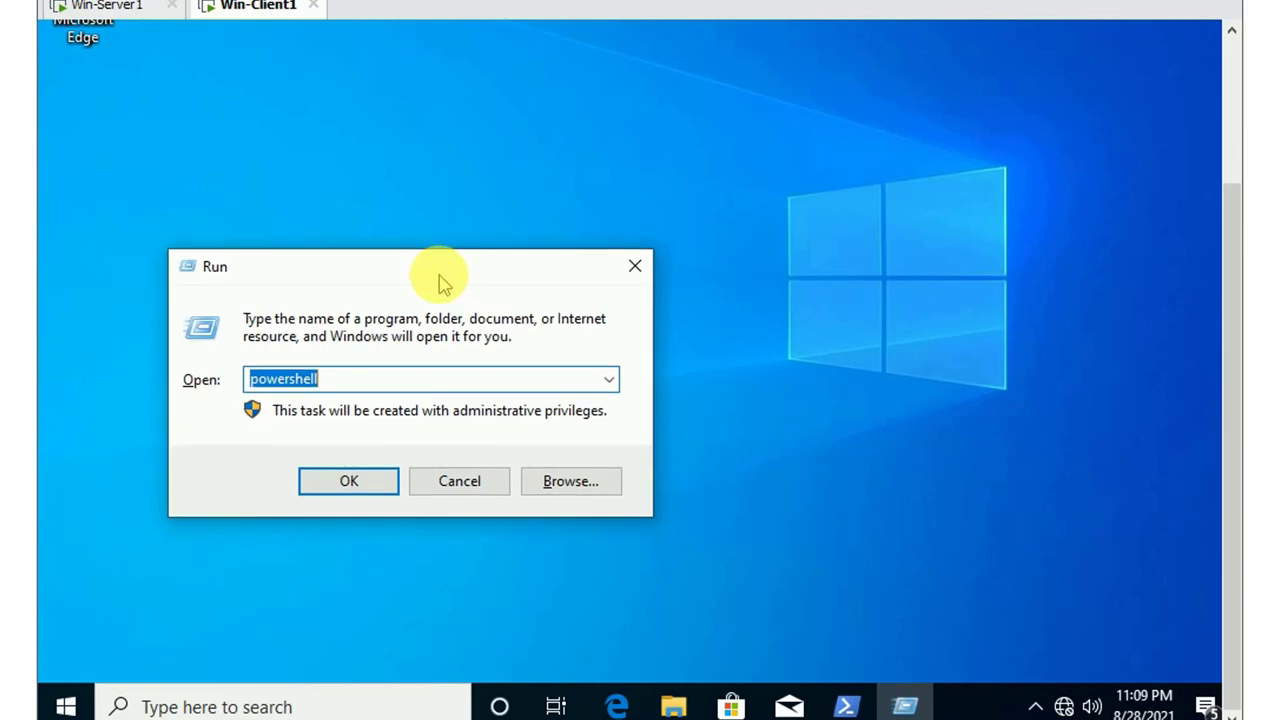
Test the Control Panel restriction on the client by running "control panel" from the Run dialog
{"action": "key", "text": "BackSpace"}
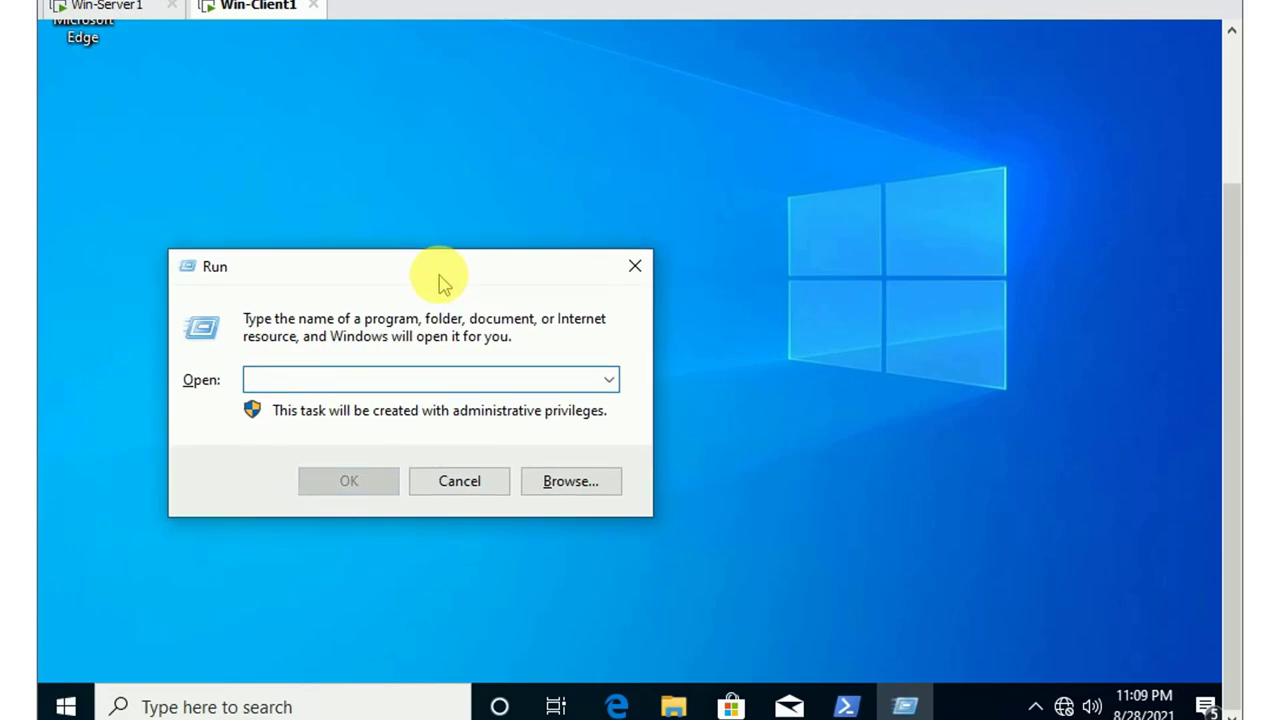
{"action": "type", "text": "com"}
{"action": "type", "text": "m"}
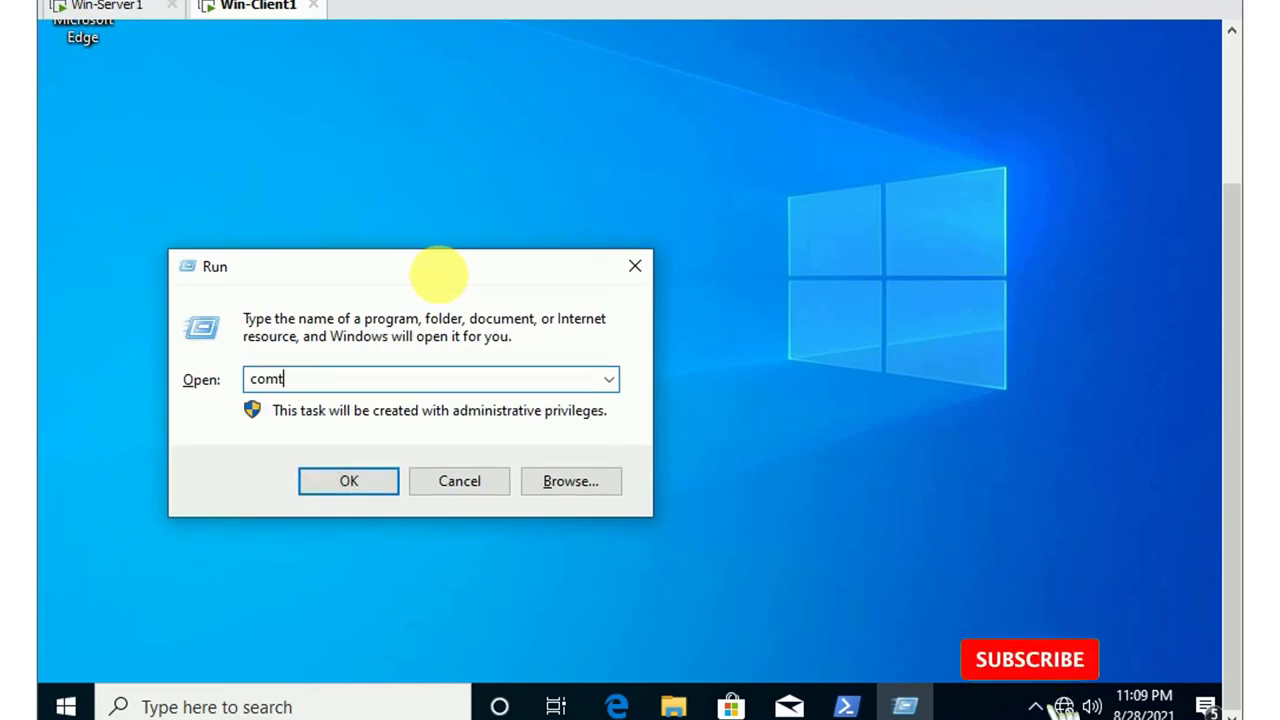
{"action": "key", "text": "BackSpace"}
{"action": "key", "text": "BackSpace"}
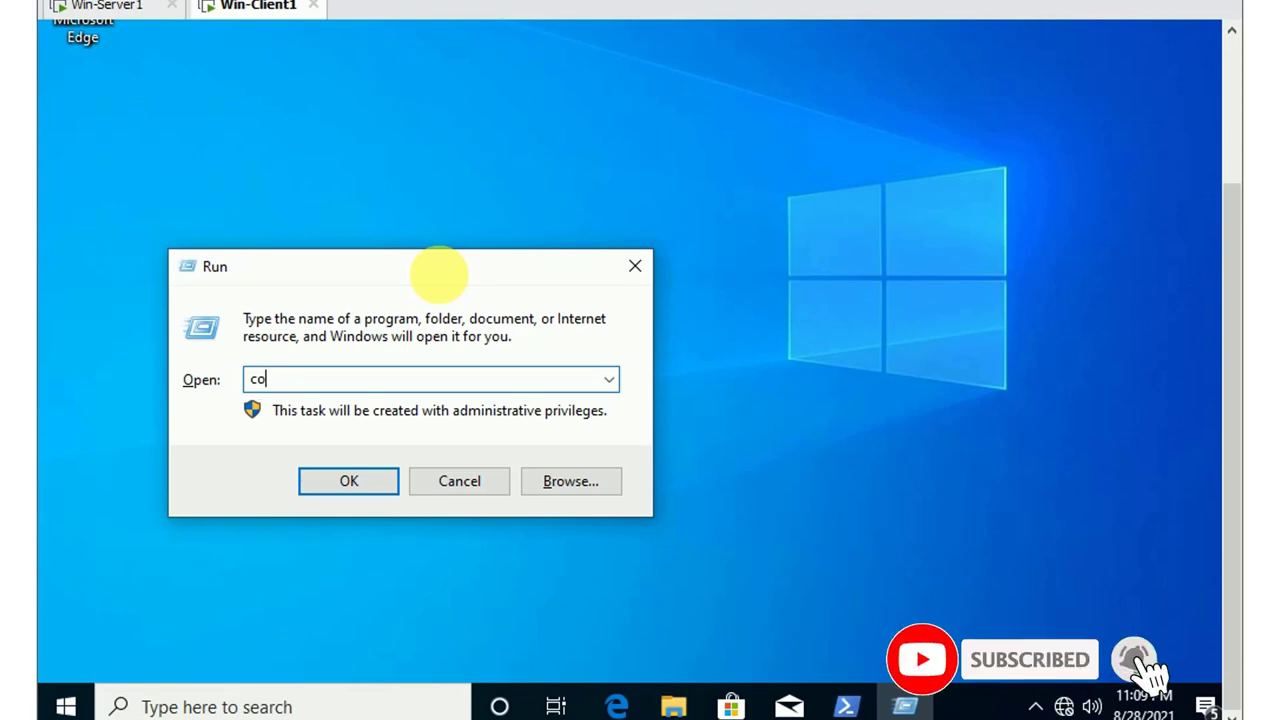
{"action": "type", "text": "n"}
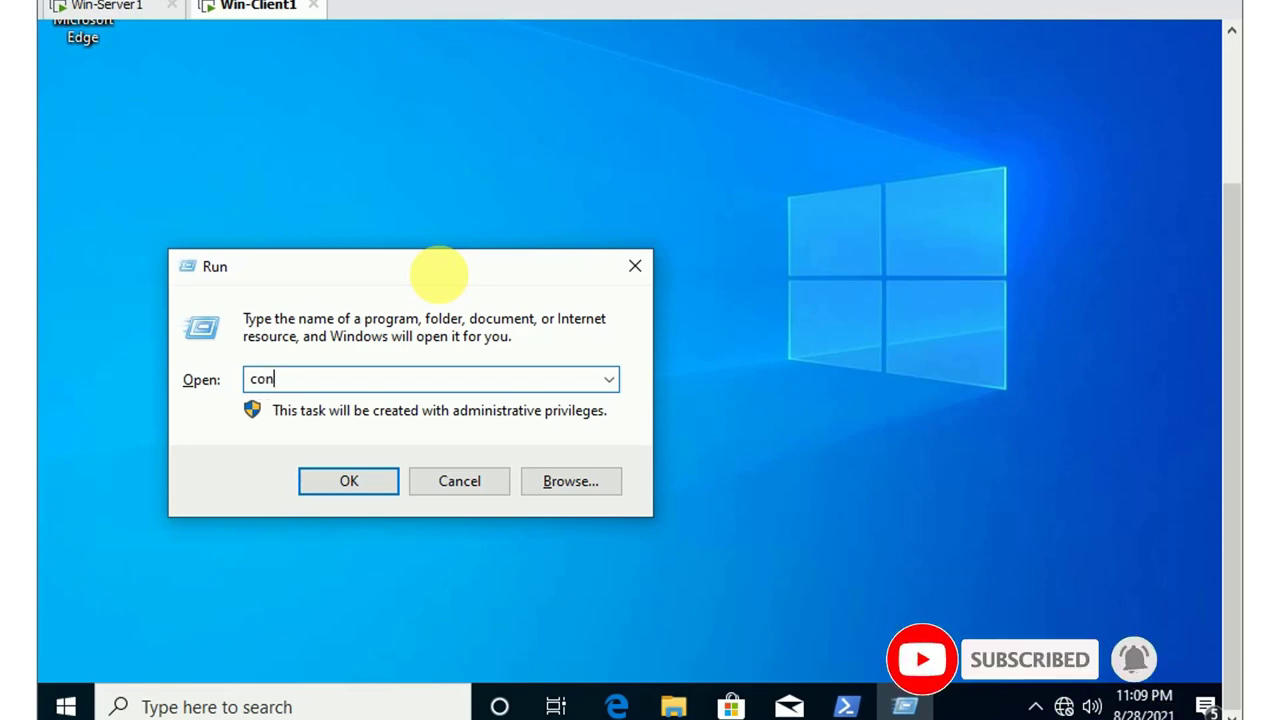
{"action": "type", "text": "trol pan"}
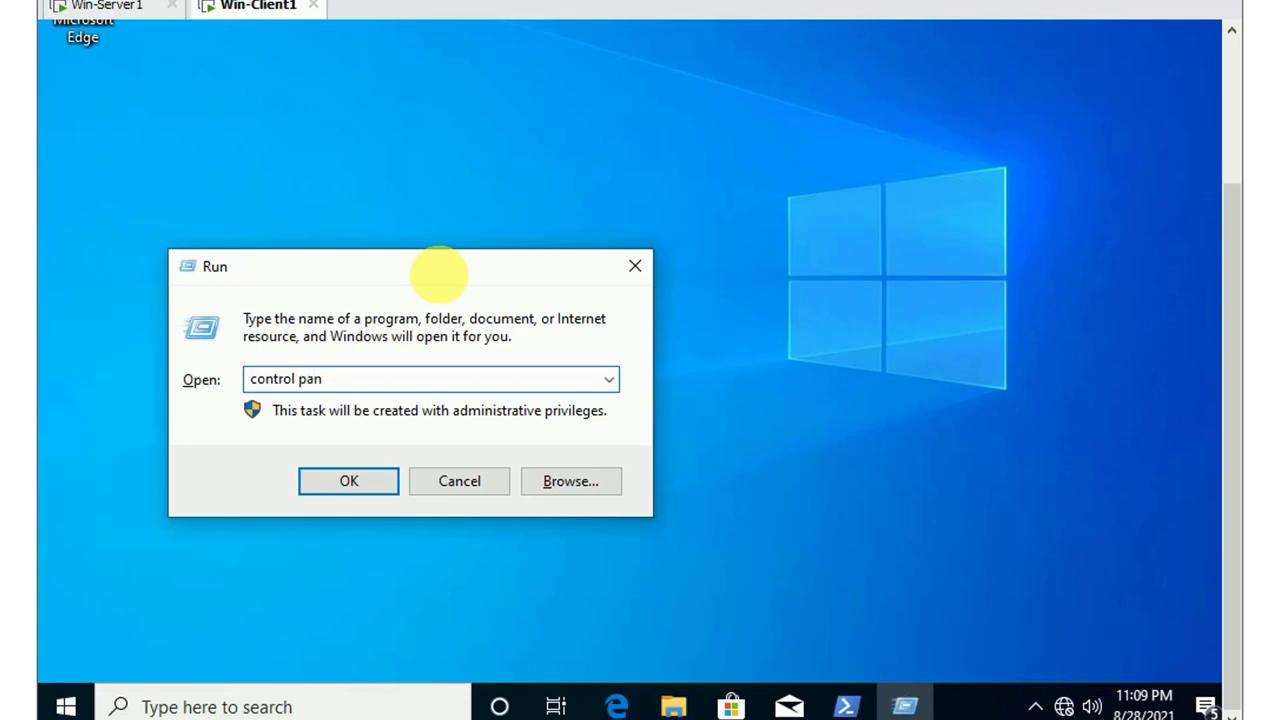
{"action": "type", "text": "el"}
{"action": "key", "text": "Return"}
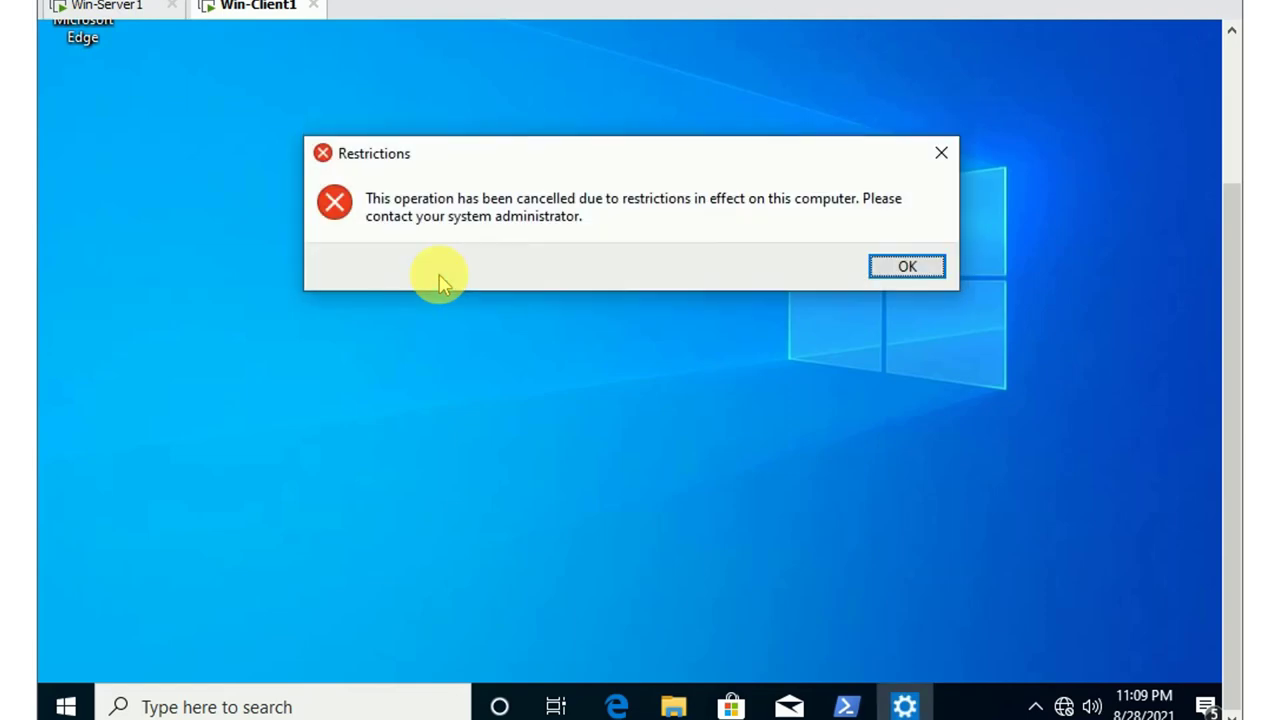
{"action": "left_click_drag", "start_coordinate": [614, 163], "coordinate": [635, 236]}
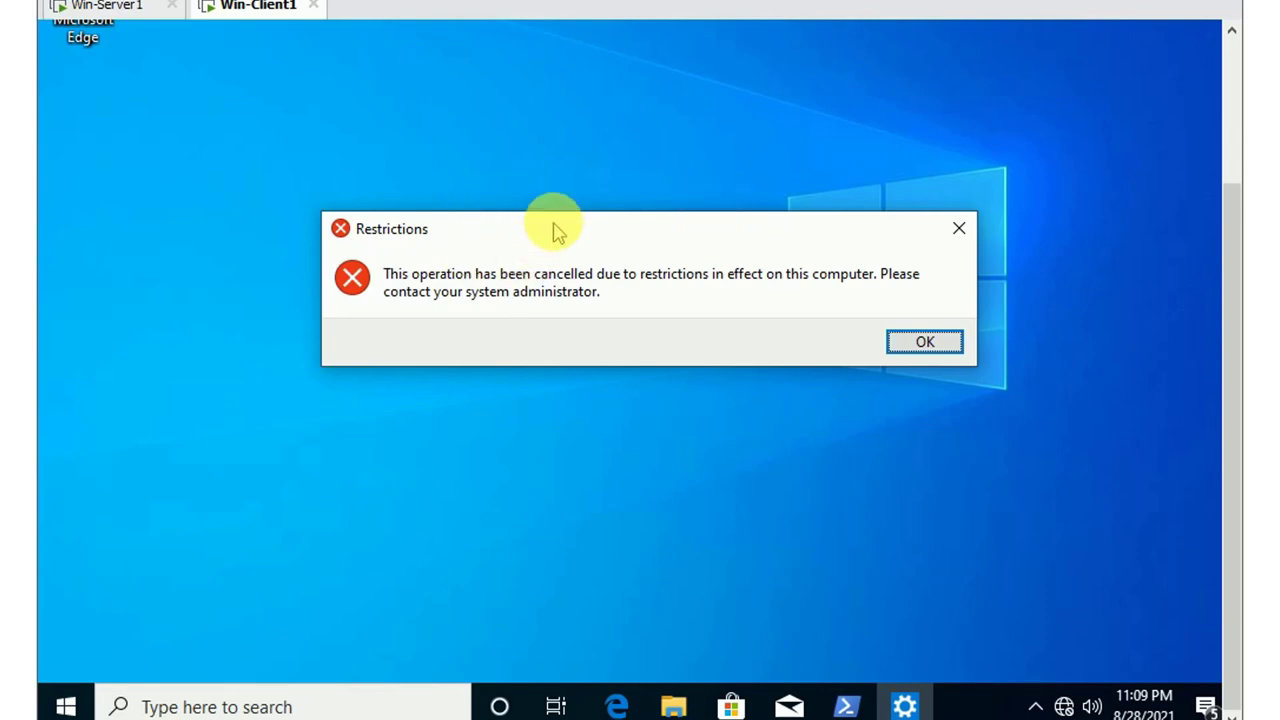
{"action": "mouse_move", "coordinate": [553, 229]}
{"action": "left_mouse_down"}
{"action": "mouse_move", "coordinate": [525, 240]}
{"action": "mouse_move", "coordinate": [557, 238]}
{"action": "left_mouse_up"}
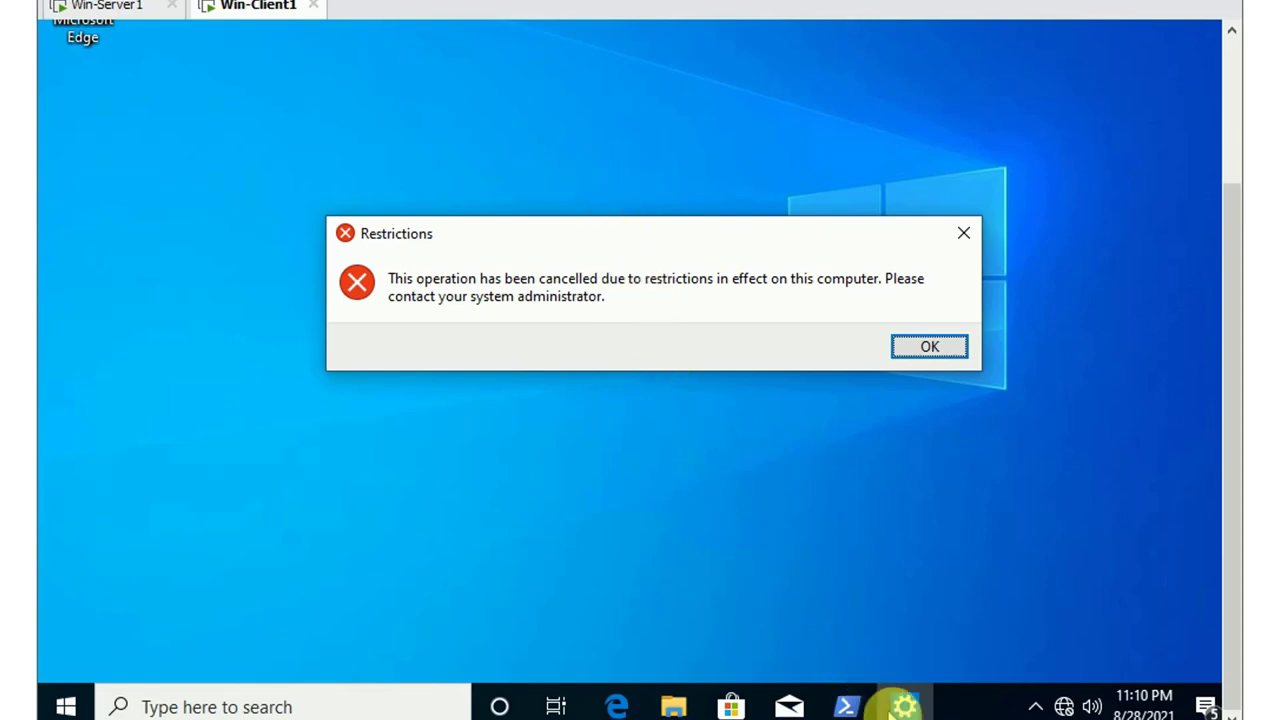
{"action": "mouse_move", "coordinate": [898, 708]}
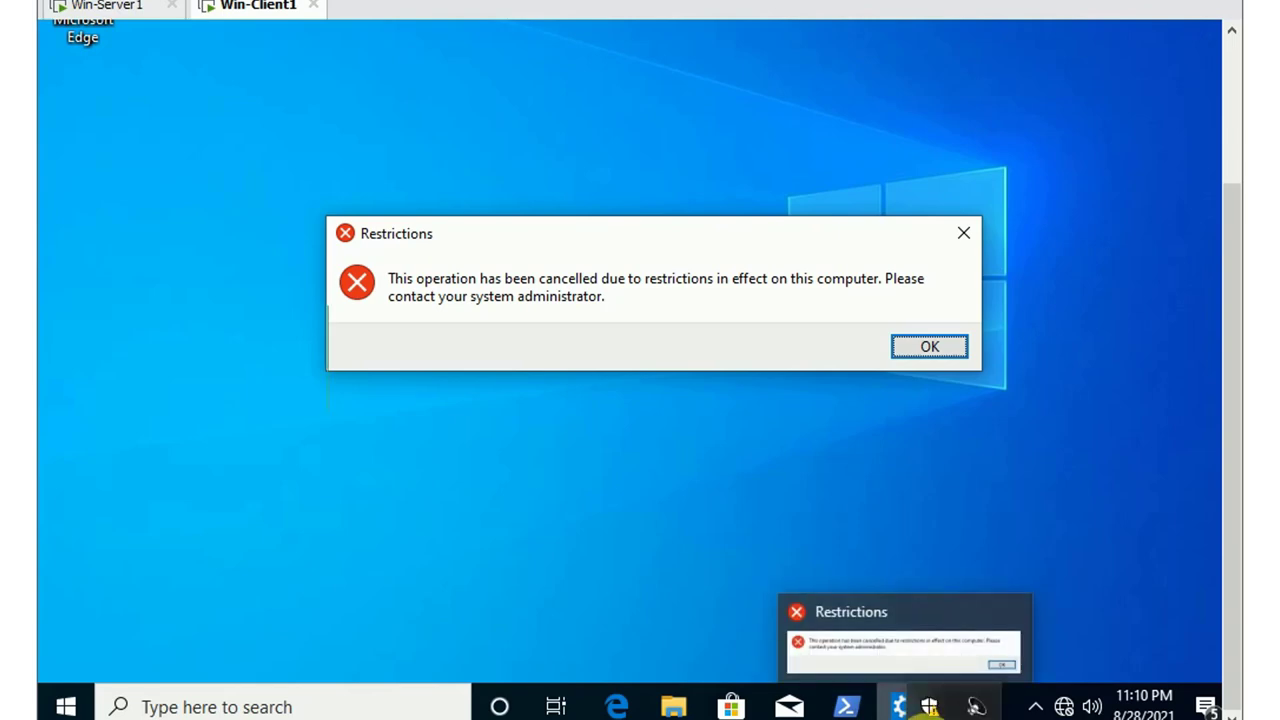
{"action": "right_click", "coordinate": [929, 706]}
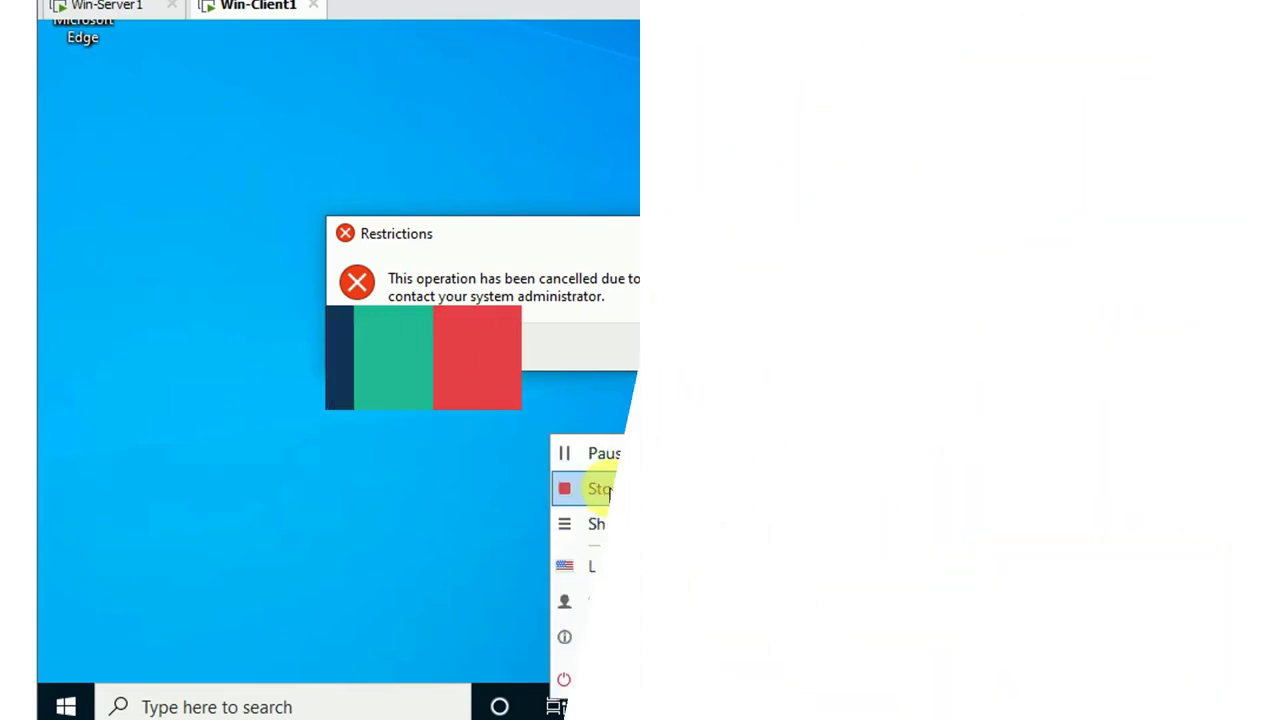